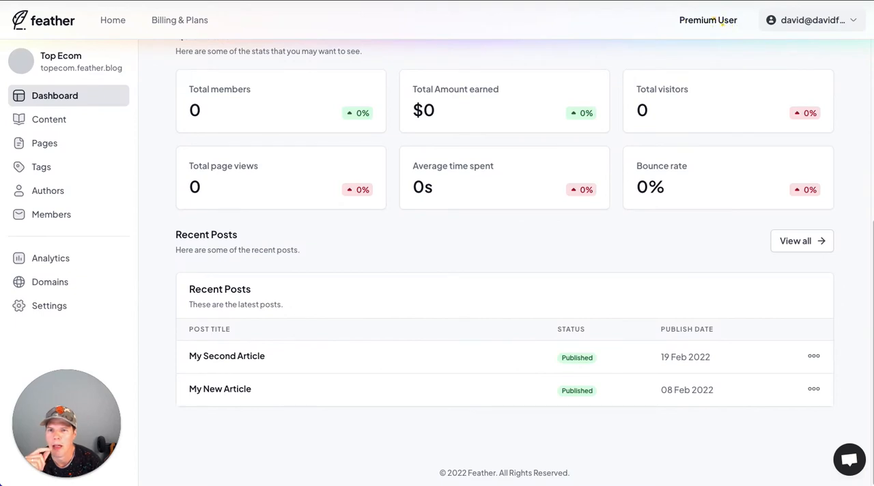
Step: Open the blog's domain settings, copy the domain name topecom.co.uk from Namecheap, and return to Feather
left_click(49, 283)
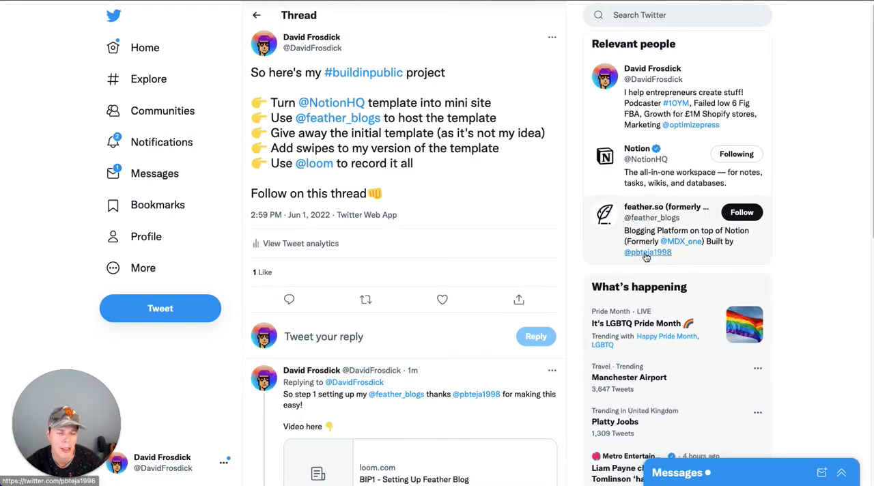
mouse_move(646, 257)
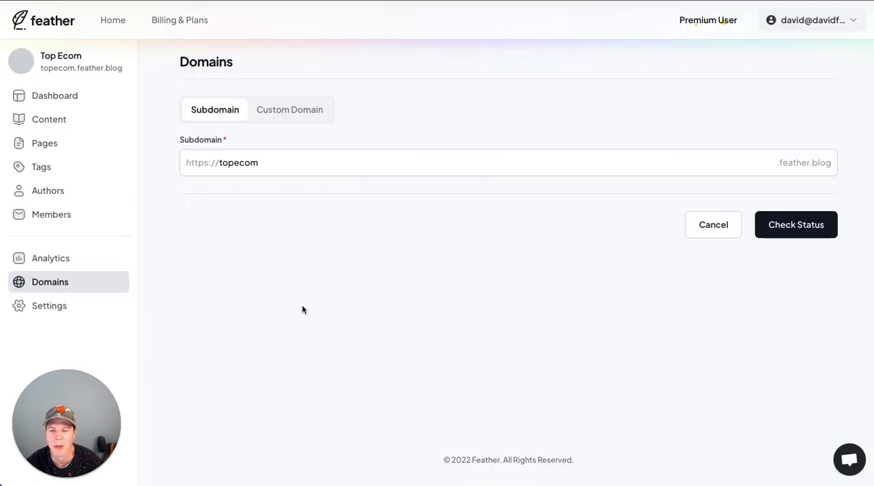
left_click(273, 167)
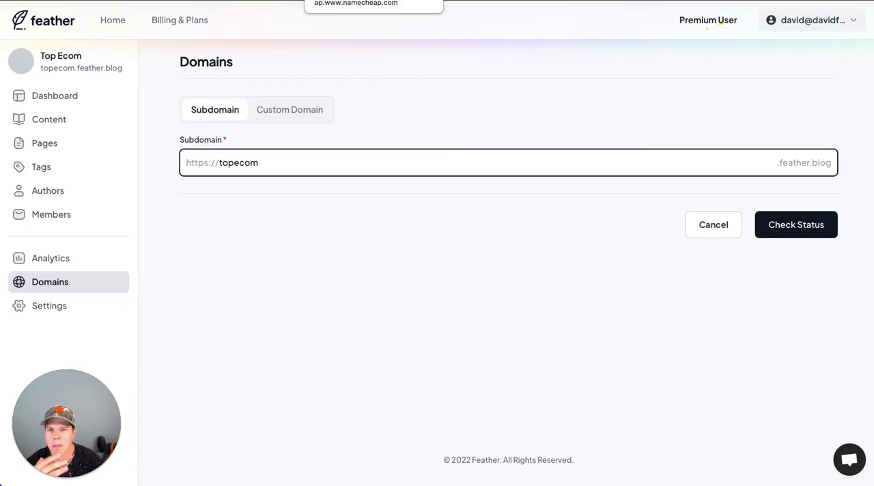
left_click(374, 1)
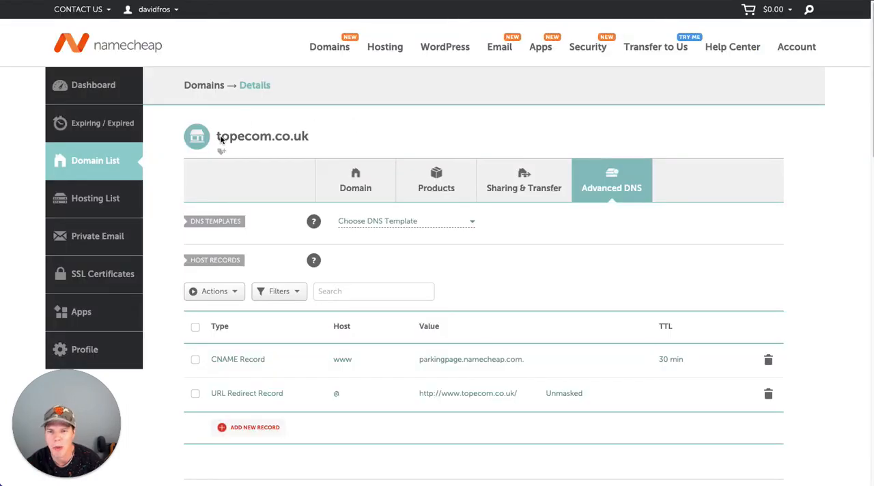
triple_click(306, 136)
key("ctrl+c")
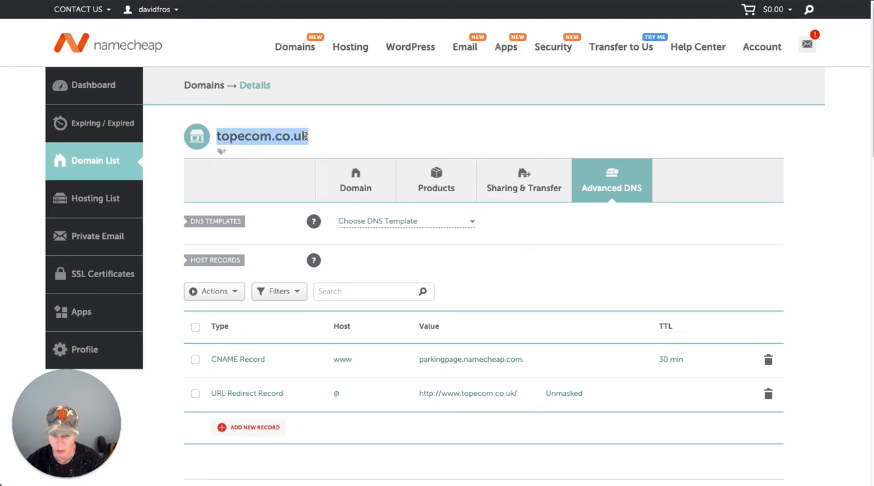
left_click(274, 1)
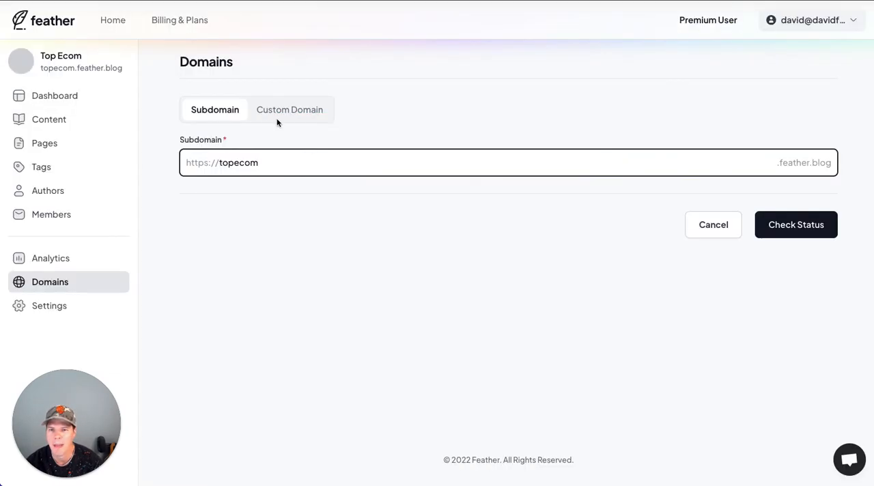
double_click(254, 162)
type("topecomcouk")
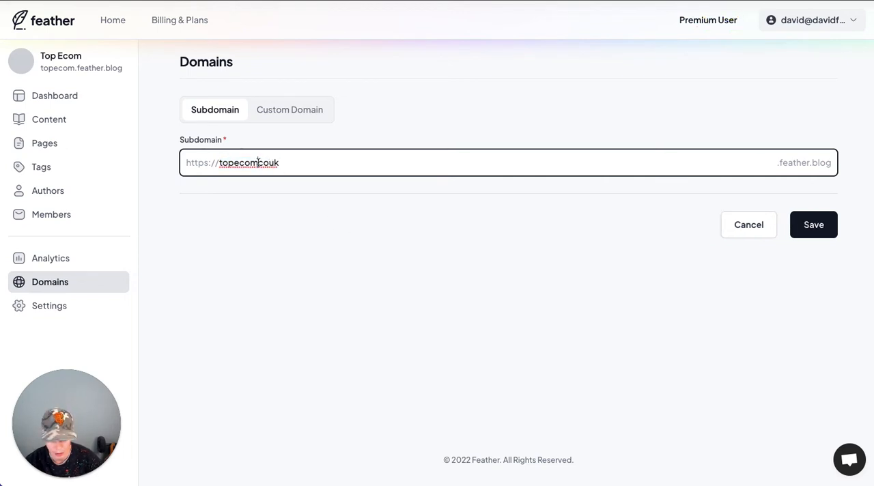
key("BackSpace")
key("BackSpace")
key("BackSpace")
key("BackSpace")
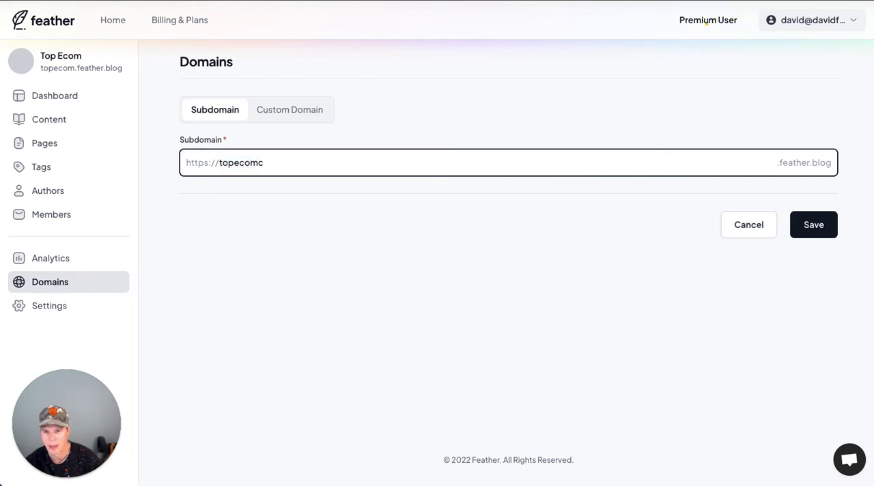
type("cok")
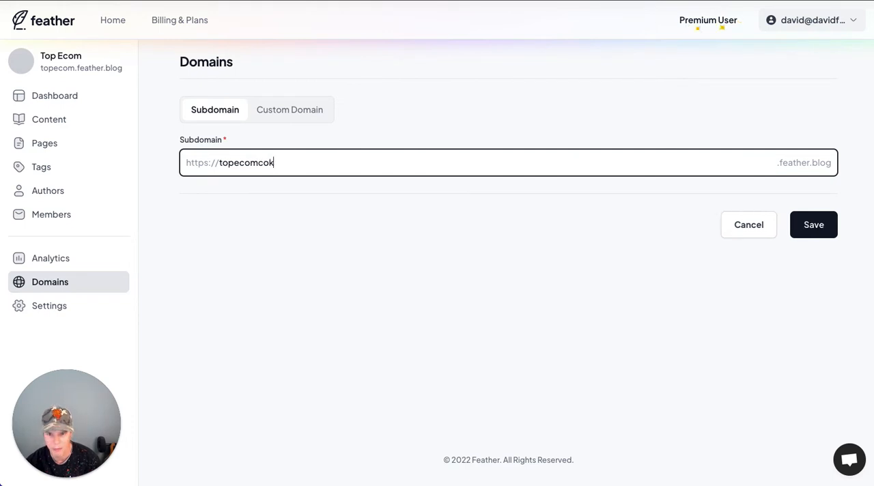
key("BackSpace")
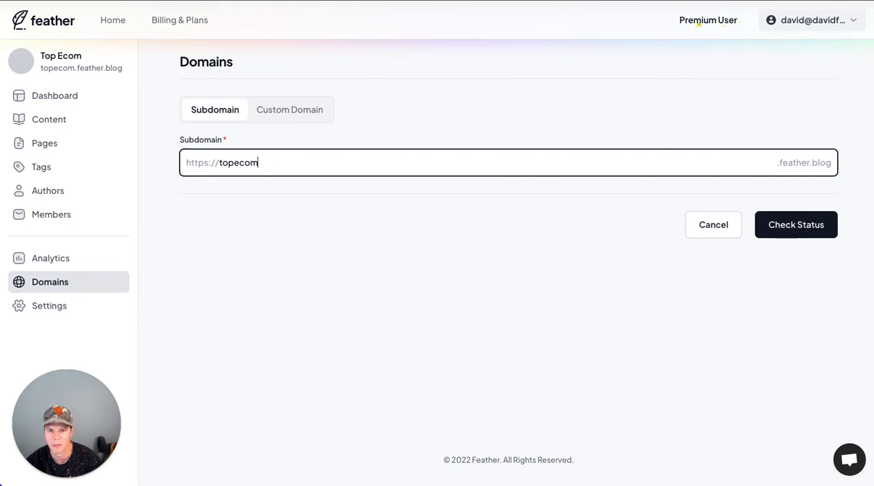
Step: Set the blog's custom domain to topecom.co.uk and save it
left_click(290, 109)
double_click(280, 159)
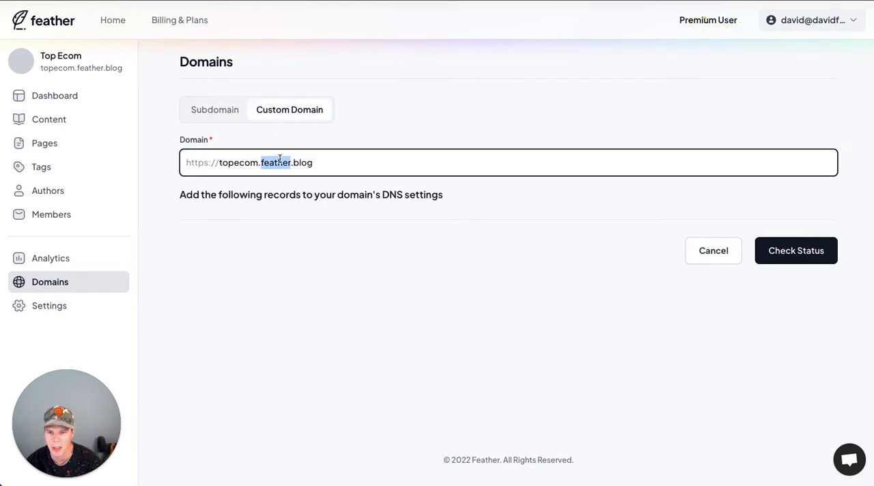
type("topecom.co.uk")
key("ctrl+a")
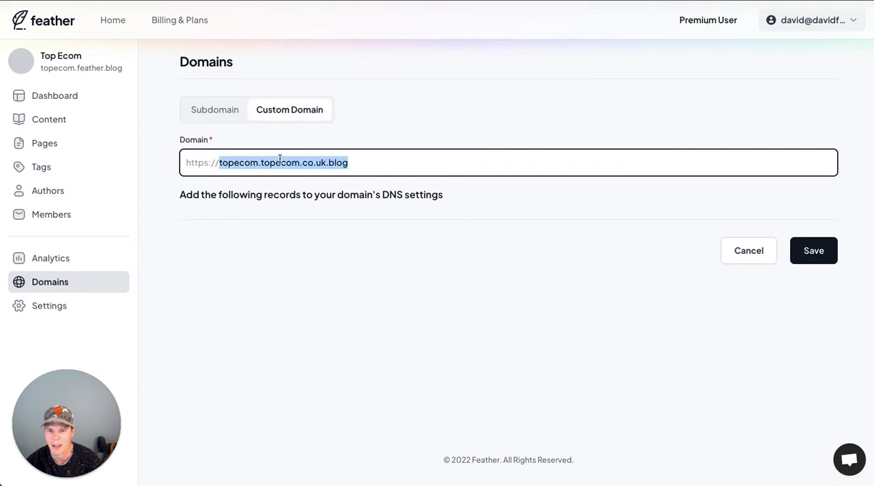
key("ctrl+v")
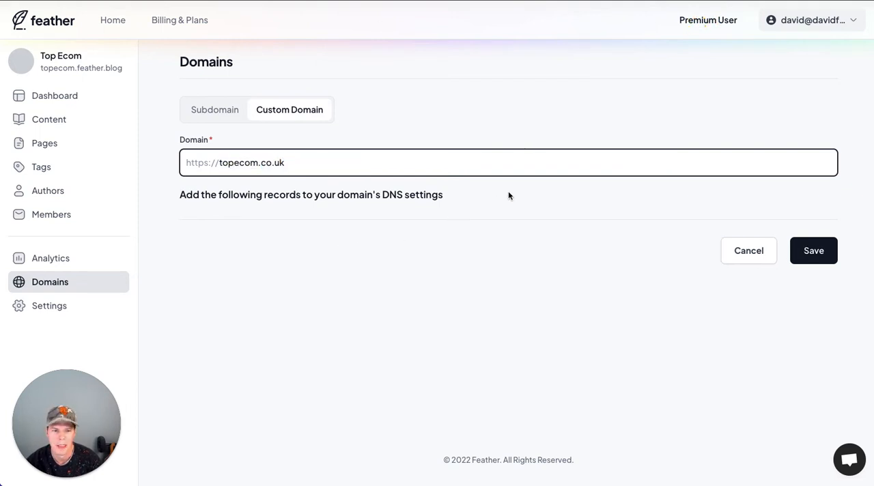
left_click(793, 254)
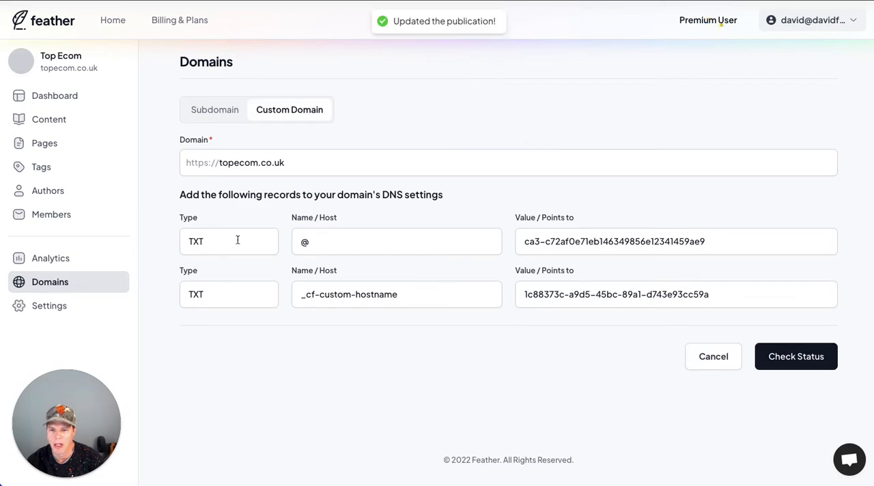
double_click(238, 240)
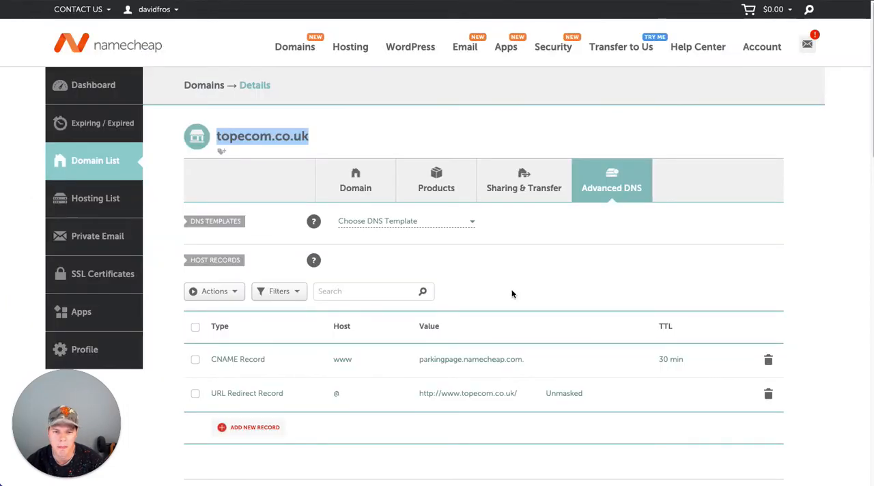
scroll(511, 241, "down", 3)
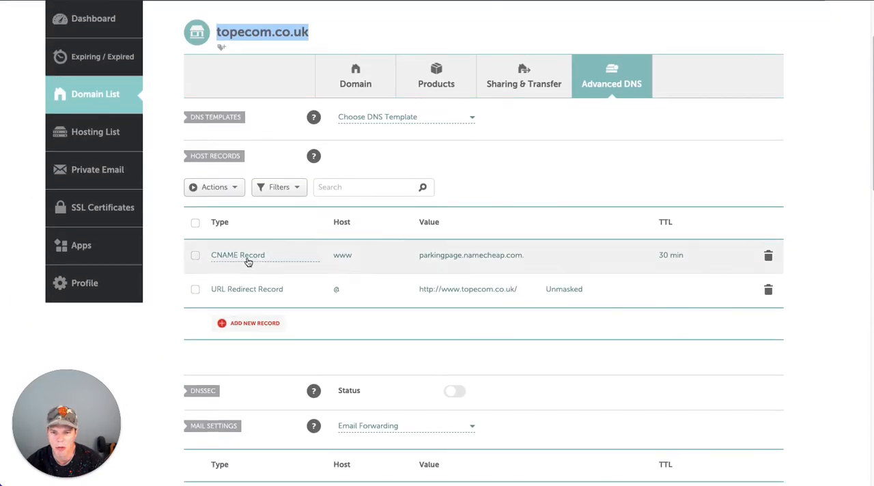
left_click(768, 257)
left_click(722, 305)
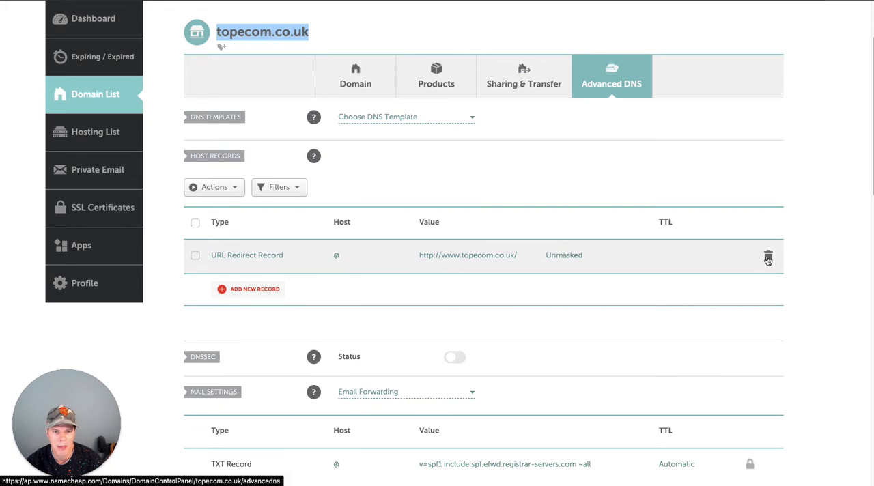
left_click(768, 257)
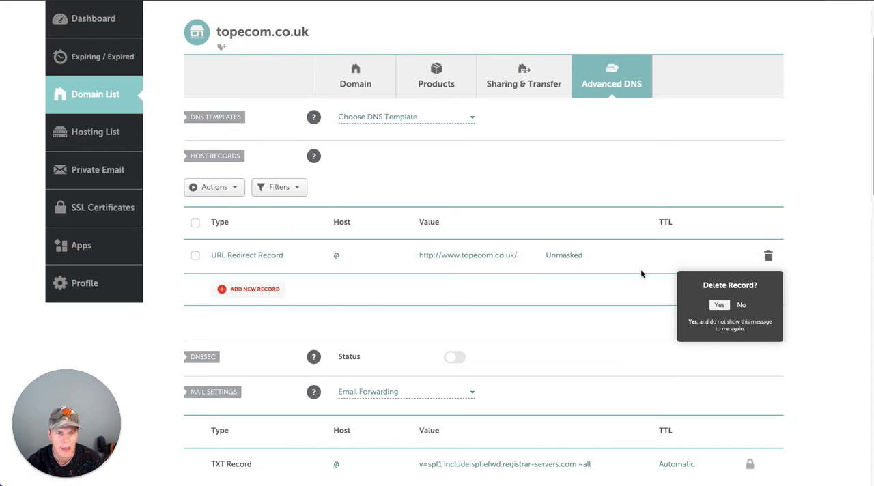
left_click(742, 306)
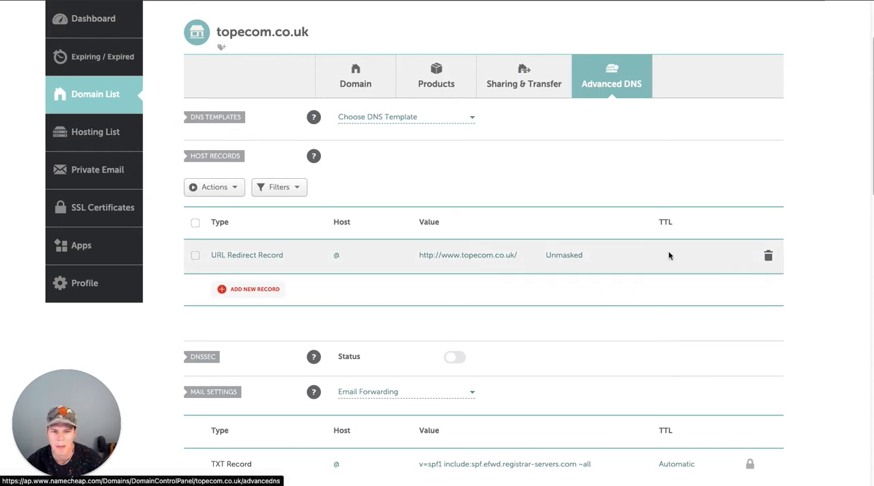
Step: Add a new host record of type TXT for topecom.co.uk
left_click(235, 291)
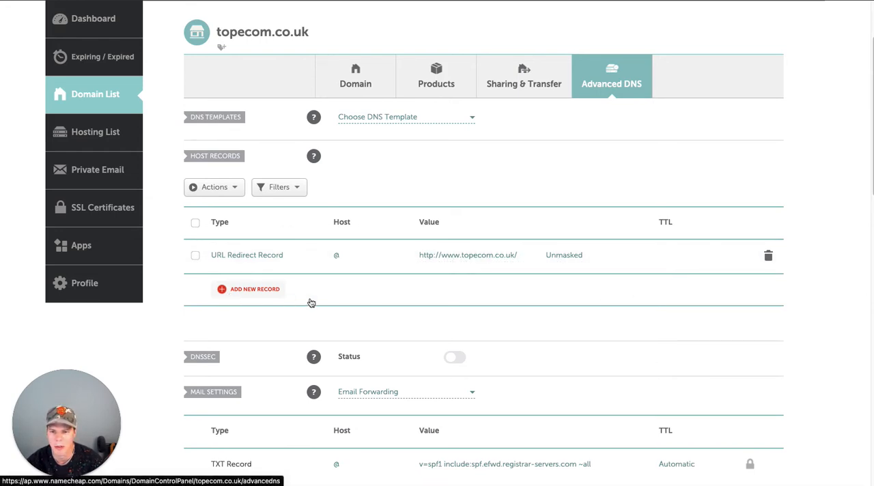
scroll(277, 243, "down", 3)
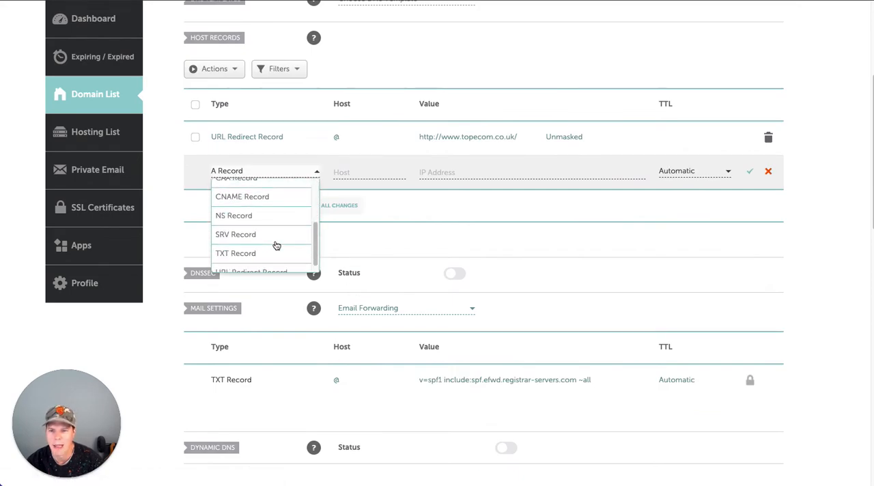
left_click(236, 243)
left_click(359, 173)
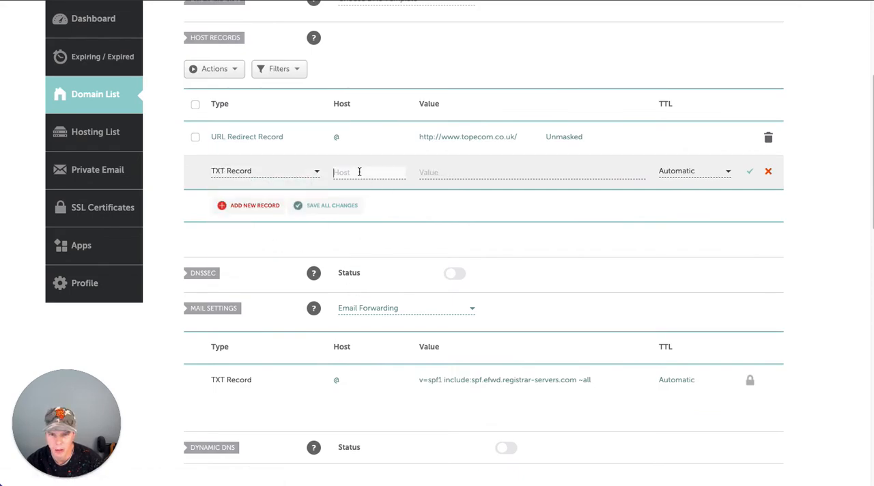
type("TXT")
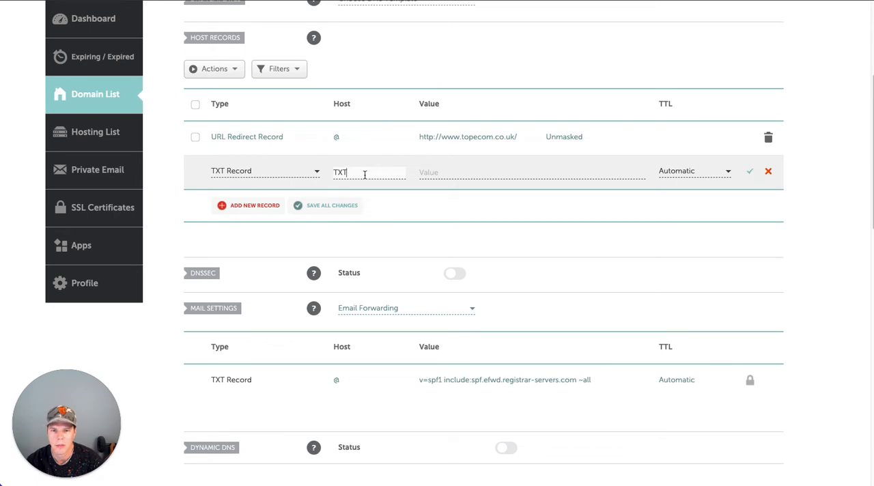
double_click(364, 174)
key("BackSpace")
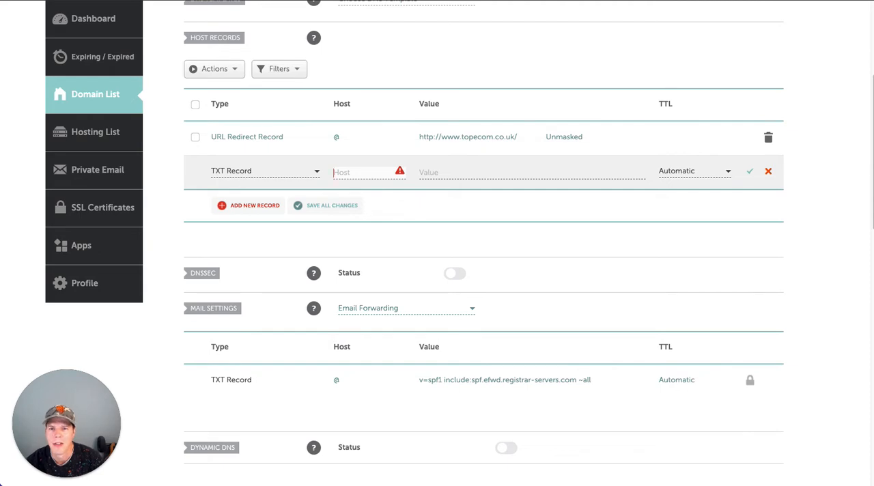
Step: Copy the first TXT record's verification value from Feather into the new Namecheap record and set its host to @
left_click(335, 0)
left_click(324, 237)
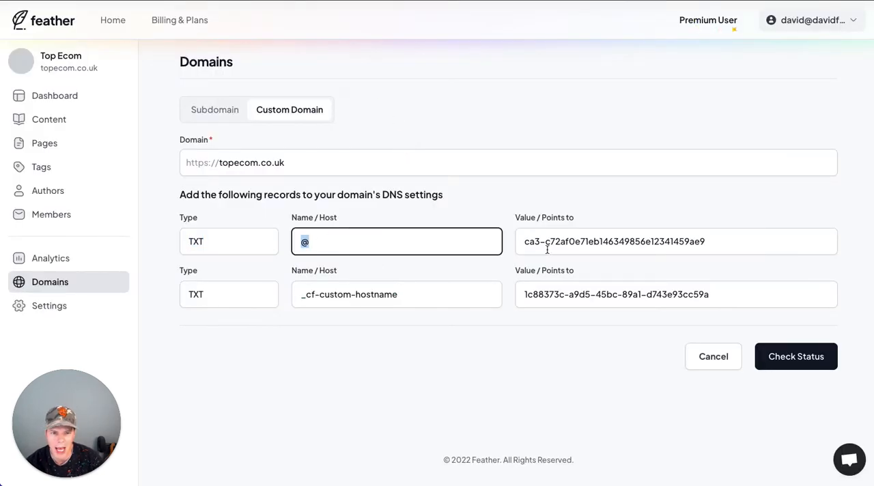
left_click(601, 241)
key("ctrl+c")
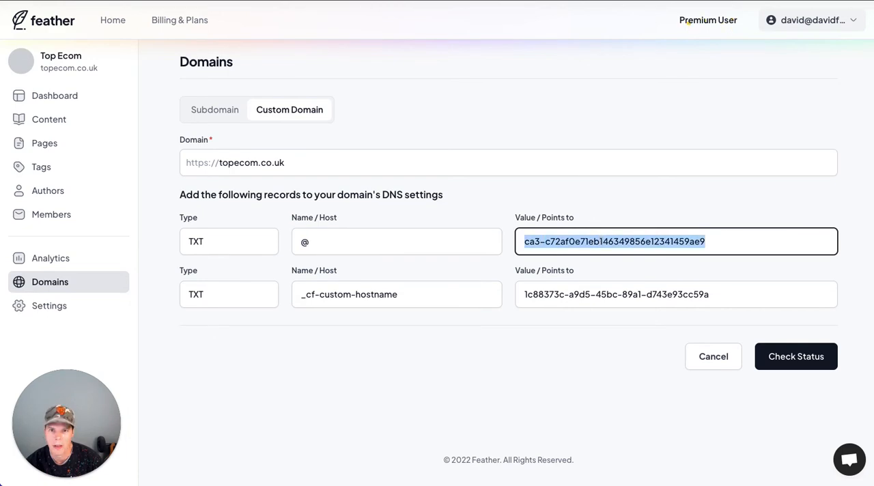
left_click(360, 0)
left_click(454, 171)
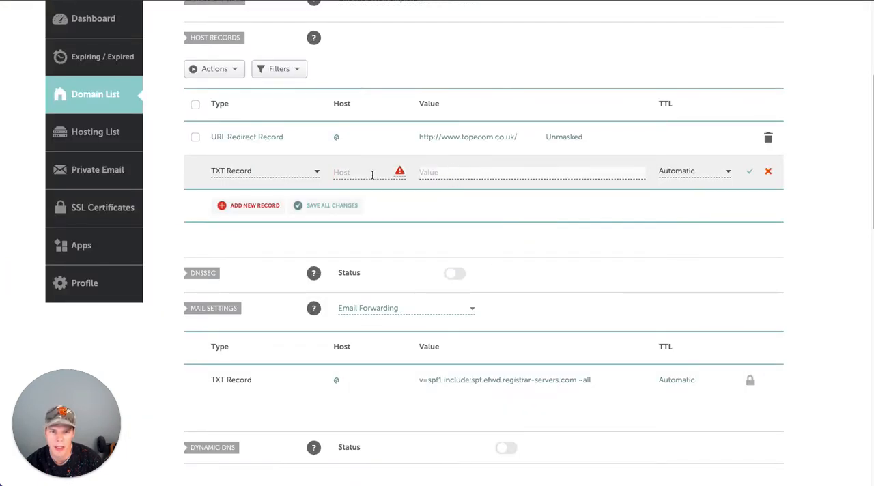
key("ctrl+v")
left_click(349, 173)
type("@")
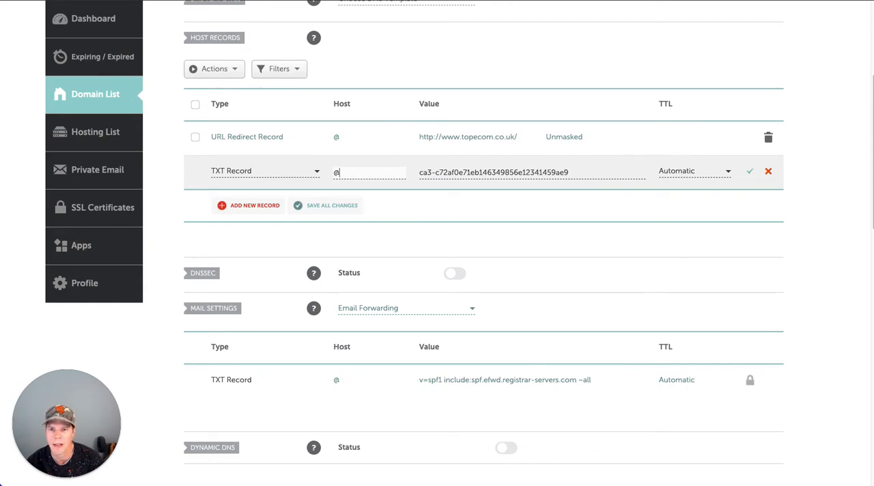
Step: Copy the second TXT record's host name, _cf-custom-hostname, from Feather and return to Namecheap
left_click(341, 0)
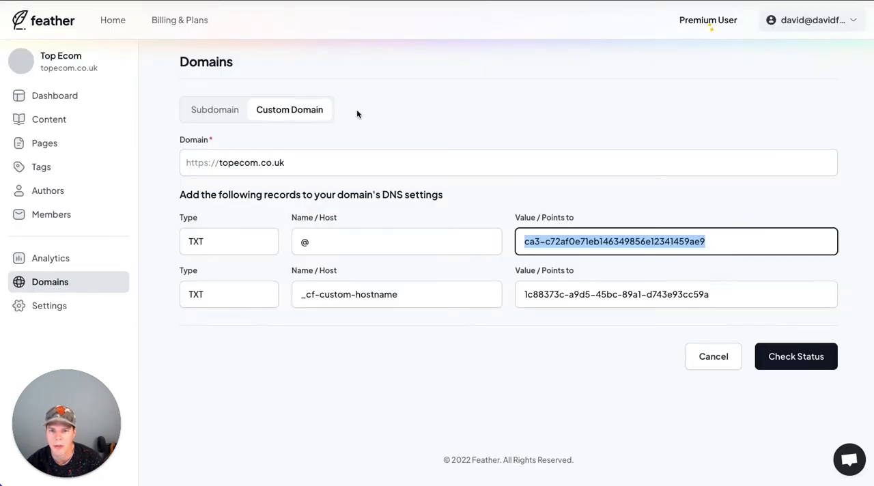
left_click(332, 295)
key("ctrl+a")
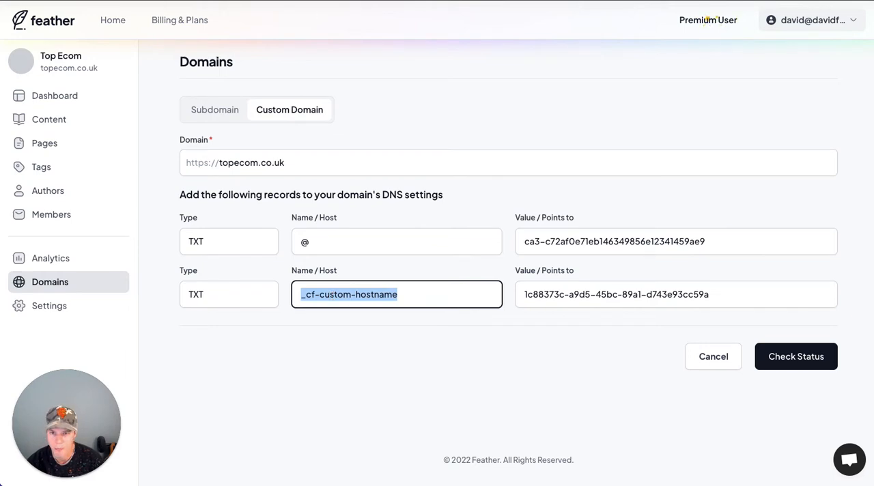
left_click(335, 1)
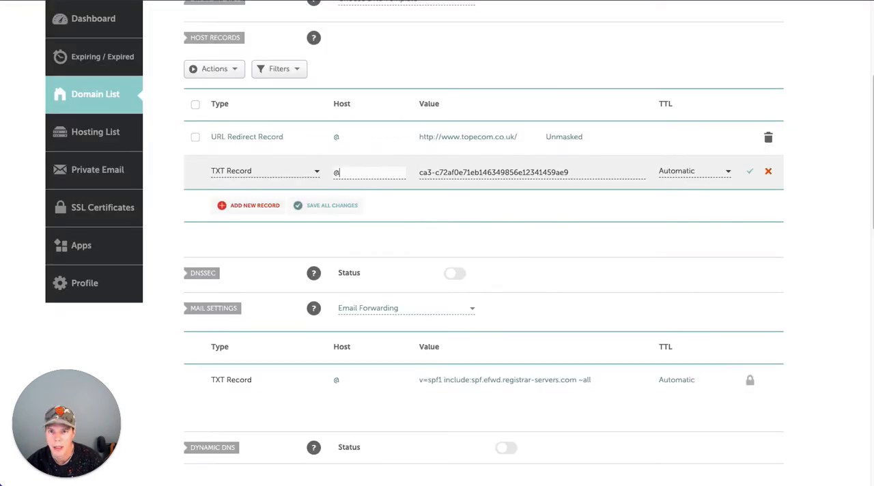
Step: Add another host record and save the TXT record for host @
left_click(259, 206)
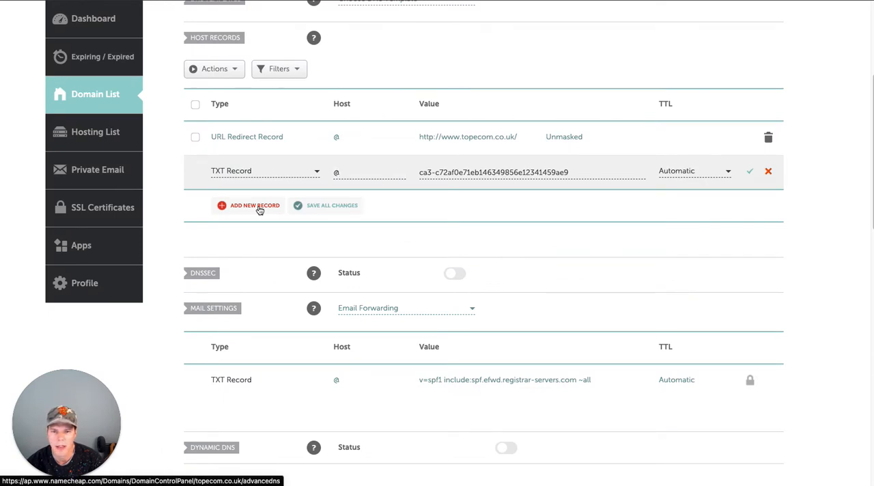
left_click(749, 139)
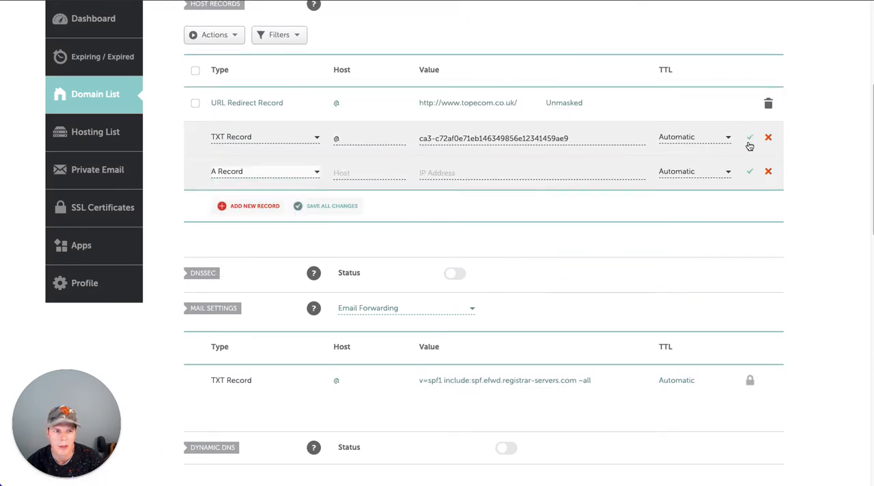
left_click(750, 142)
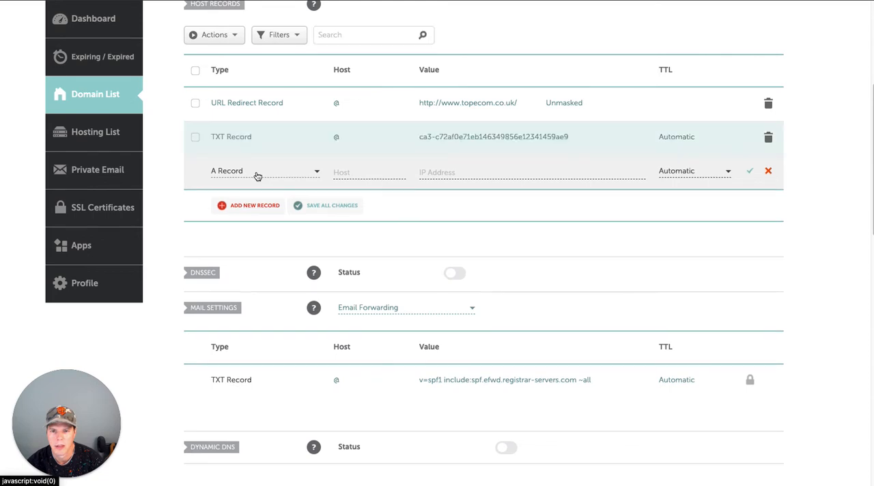
Step: Set the new Namecheap host record's type to TXT and its host to _cf-custom-hostname
left_click(254, 172)
scroll(270, 241, "down", 3)
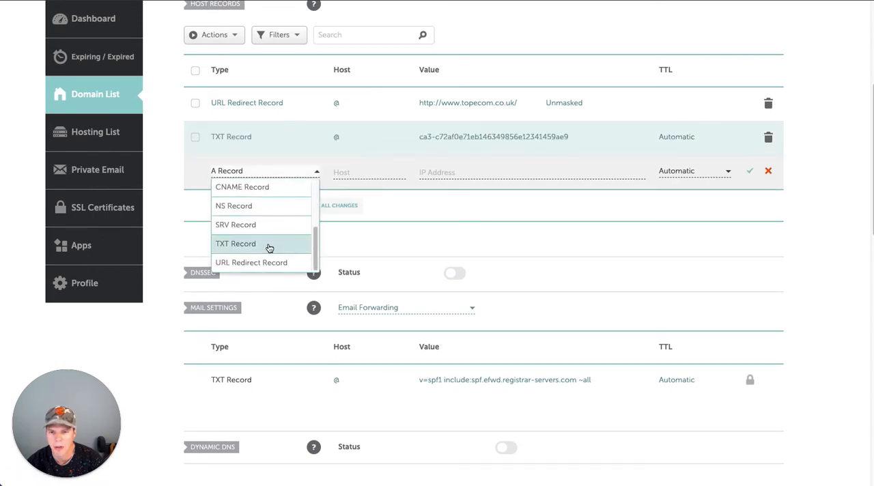
left_click(271, 243)
left_click(435, 172)
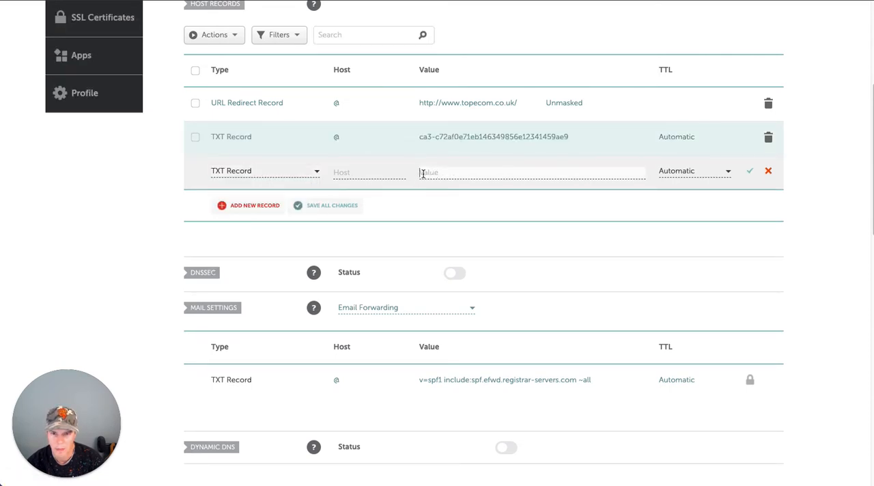
left_click(373, 172)
key("ctrl+v")
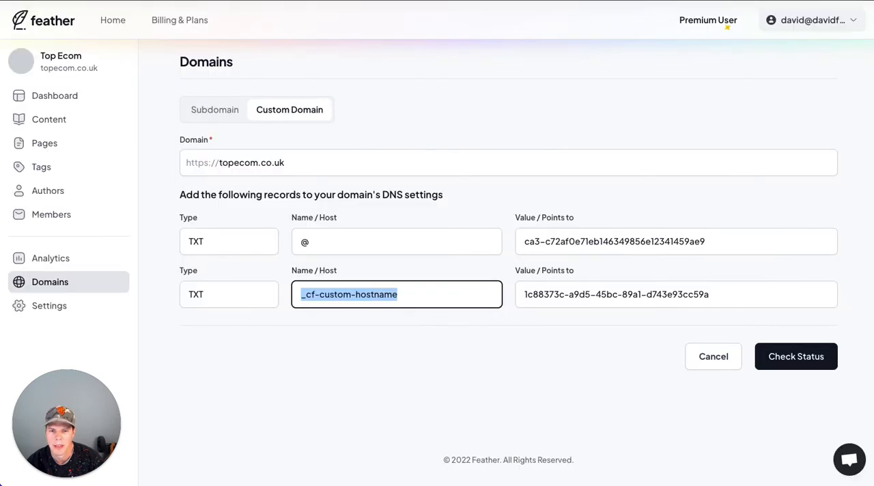
Step: Copy the second TXT record's verification value from Feather into the new Namecheap record and save it
double_click(555, 294)
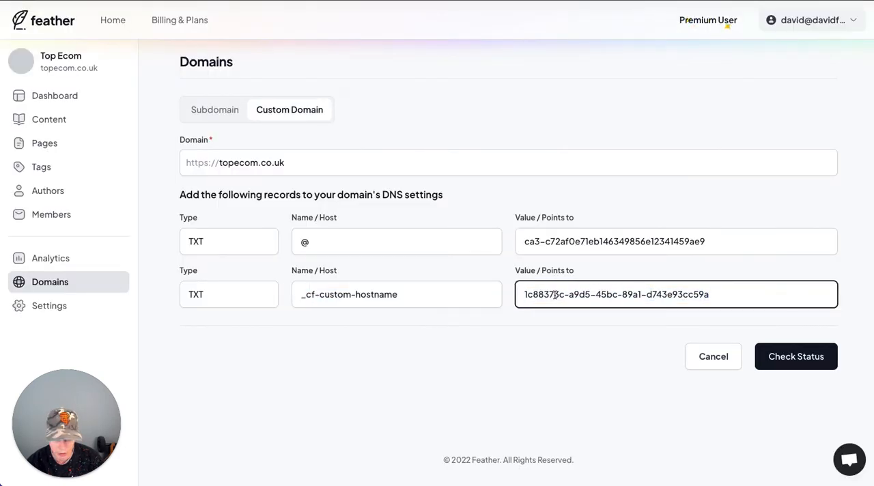
triple_click(554, 295)
key("ctrl+c")
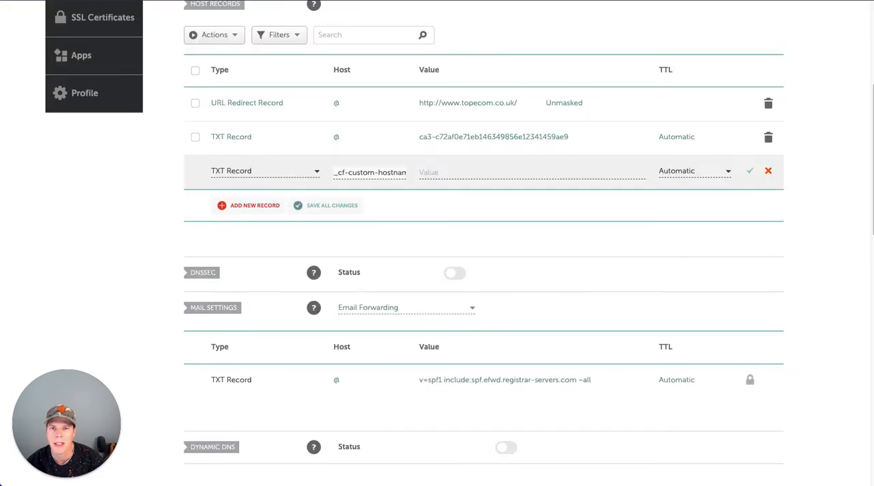
left_click(474, 170)
key("ctrl+v")
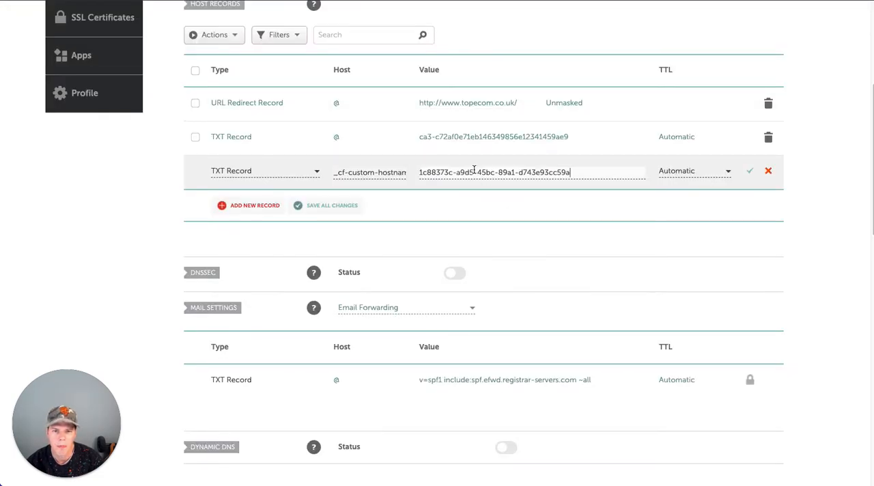
key("Return")
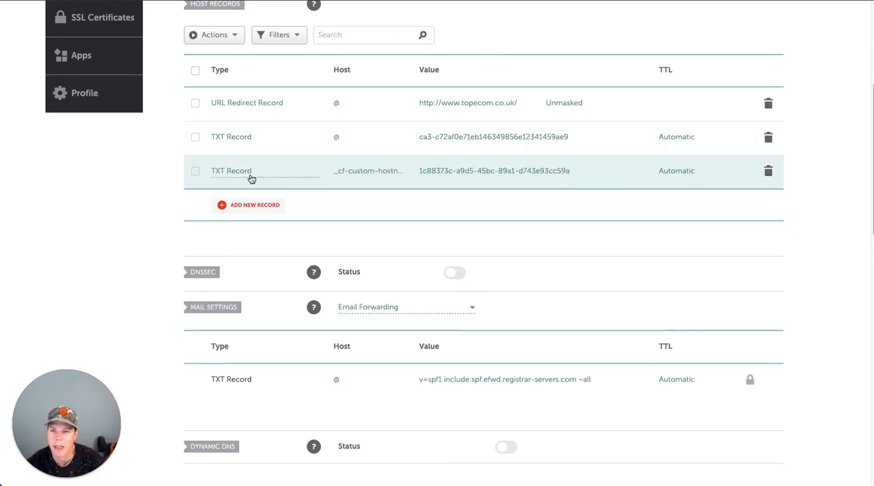
Step: Switch to Feather and check the status of the custom domain topecom.co.uk
scroll(338, 228, "up", 1)
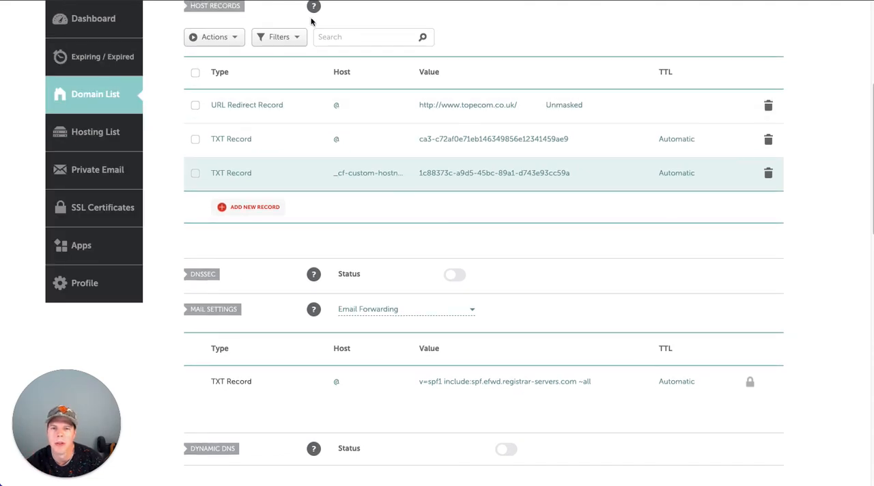
mouse_move(315, 8)
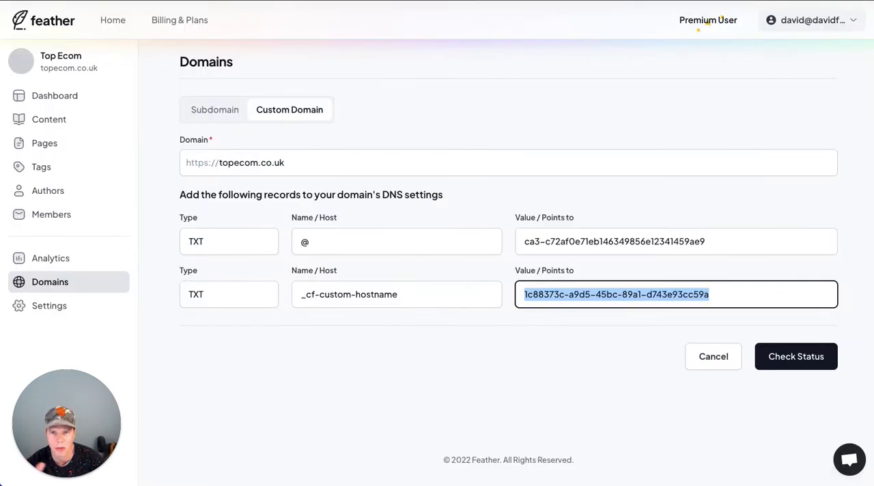
left_click(776, 358)
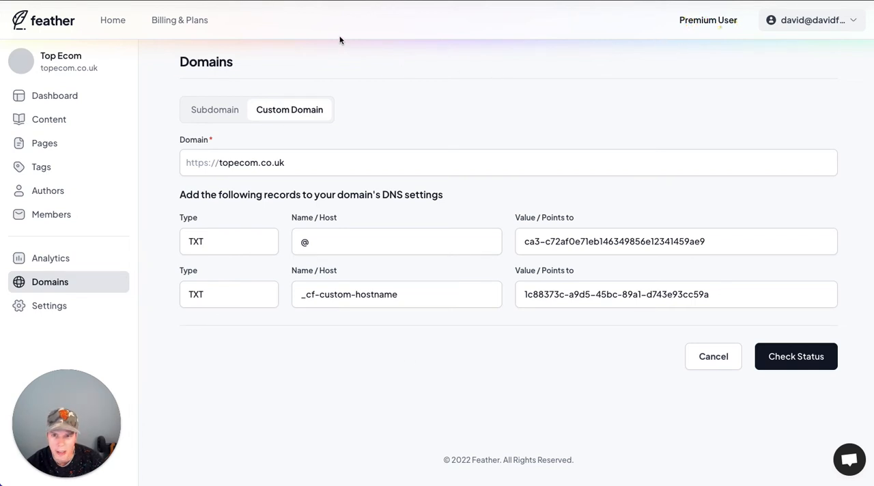
left_click(792, 362)
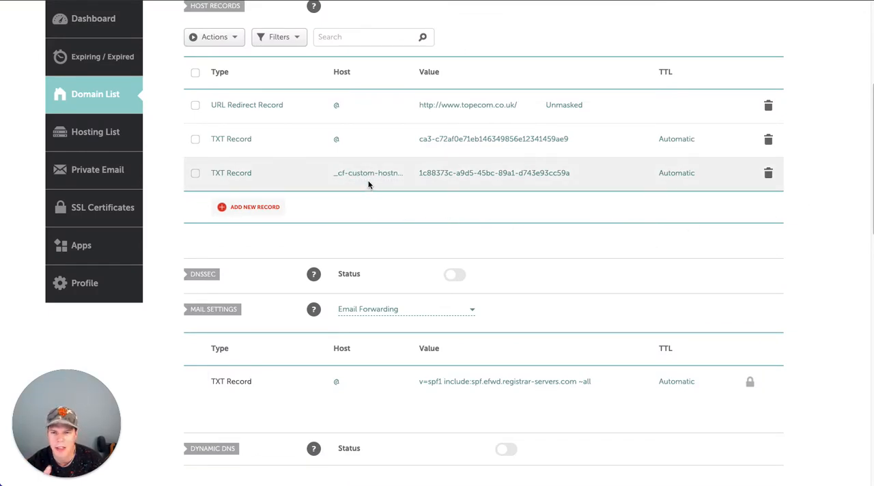
Step: Review the host records saved for topecom.co.uk in Namecheap and recheck the domain's status in Feather
scroll(824, 269, "down", 1)
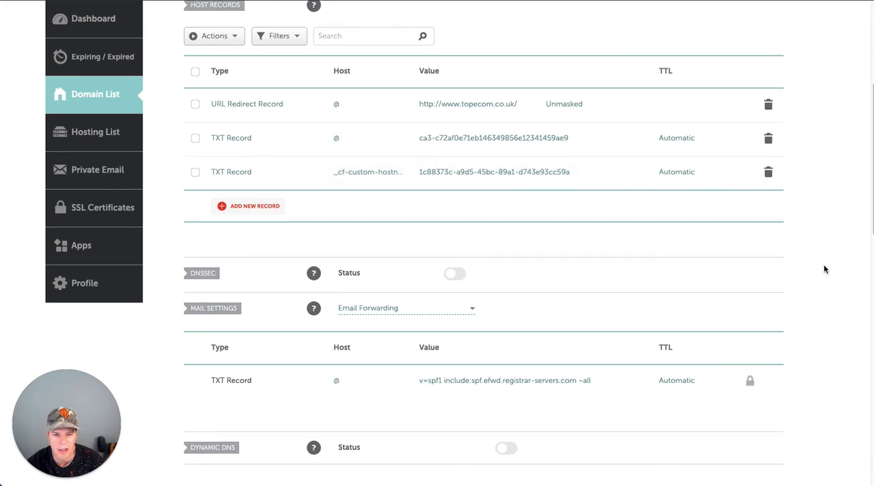
scroll(825, 269, "down", 2)
scroll(825, 271, "up", 5)
scroll(825, 274, "down", 15)
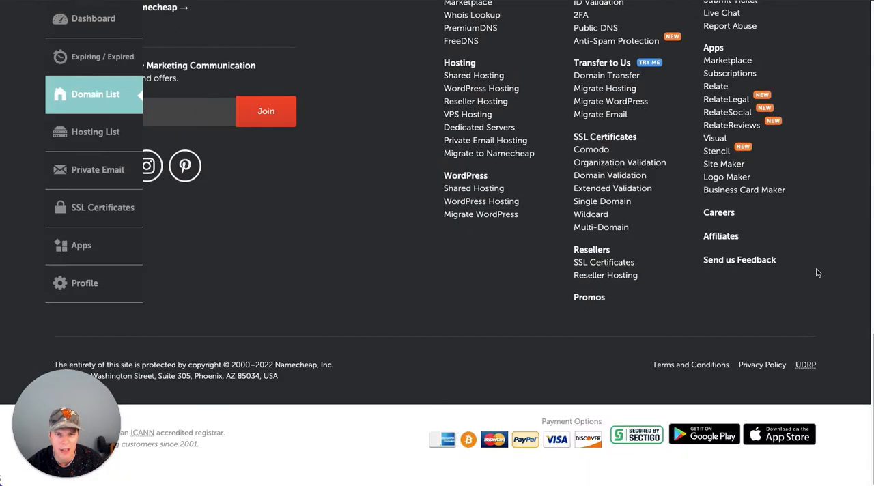
scroll(818, 273, "up", 5)
scroll(780, 228, "up", 7)
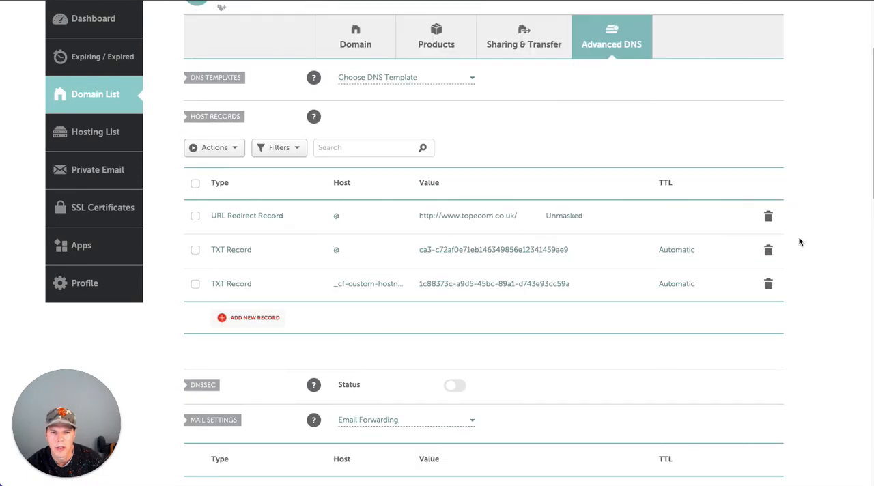
scroll(800, 241, "up", 3)
scroll(802, 245, "up", 1)
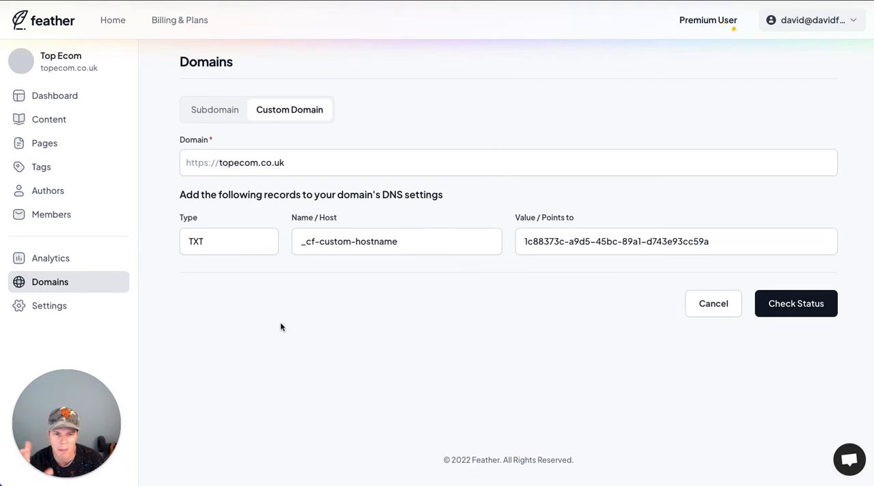
left_click(759, 309)
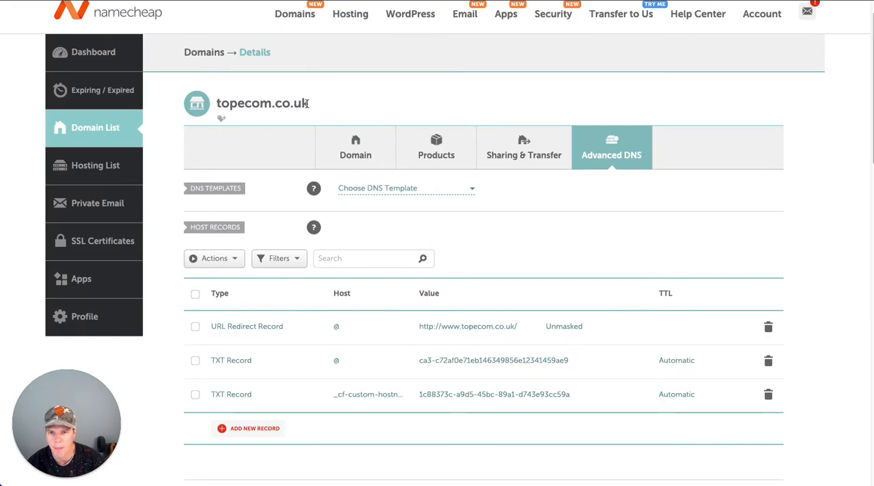
Step: Copy the domain name topecom.co.uk, open whatsmydns.net, accept its privacy notice and look up the domain's A record propagation
left_click_drag(311, 103, 209, 103)
key("ctrl+c")
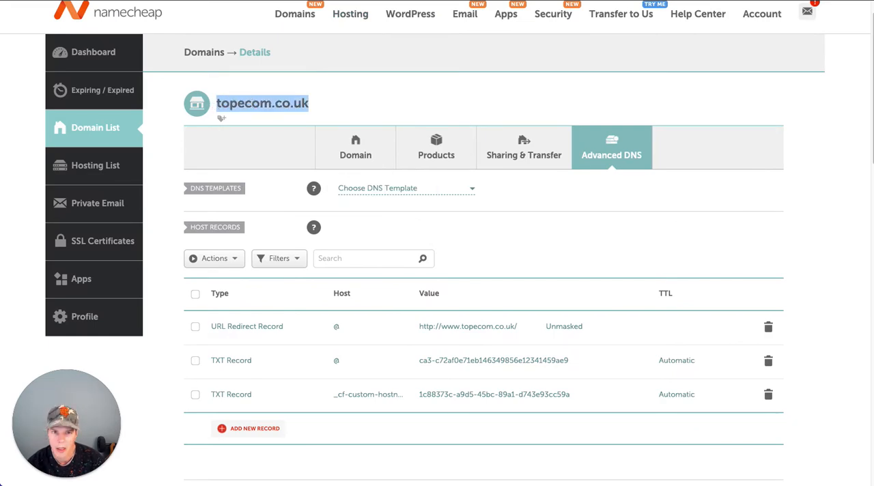
key("Return")
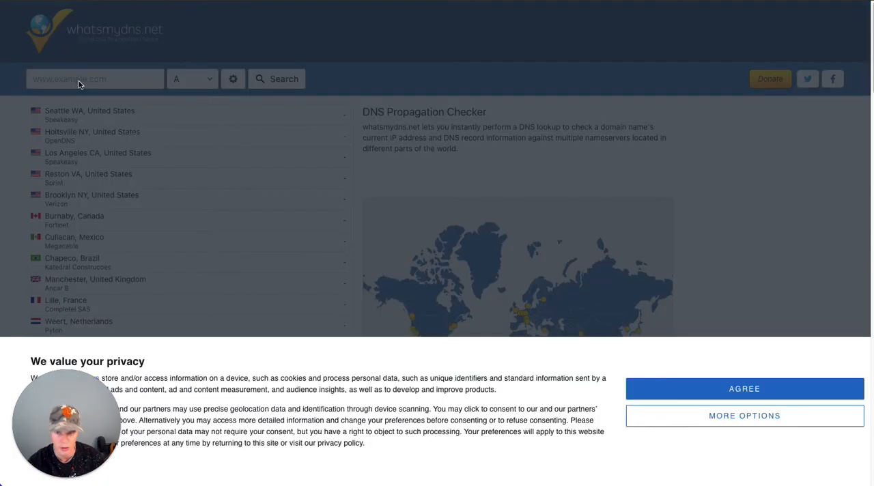
left_click(756, 395)
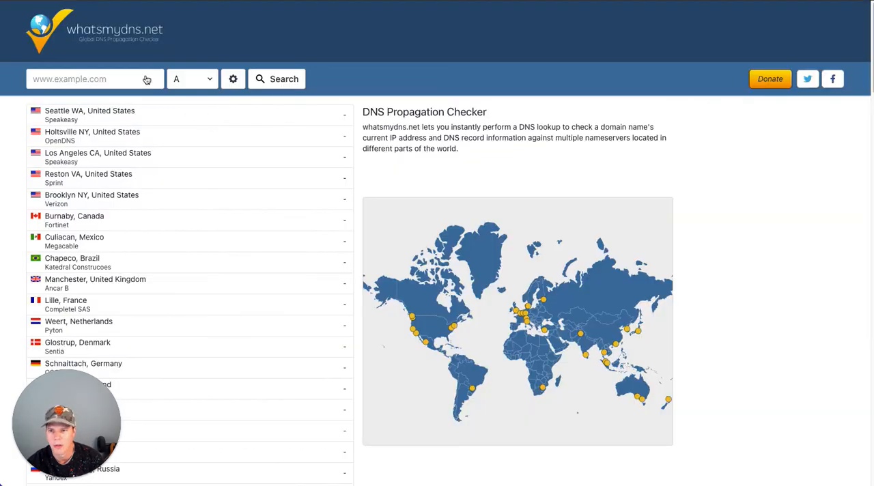
left_click(126, 77)
key("ctrl+v")
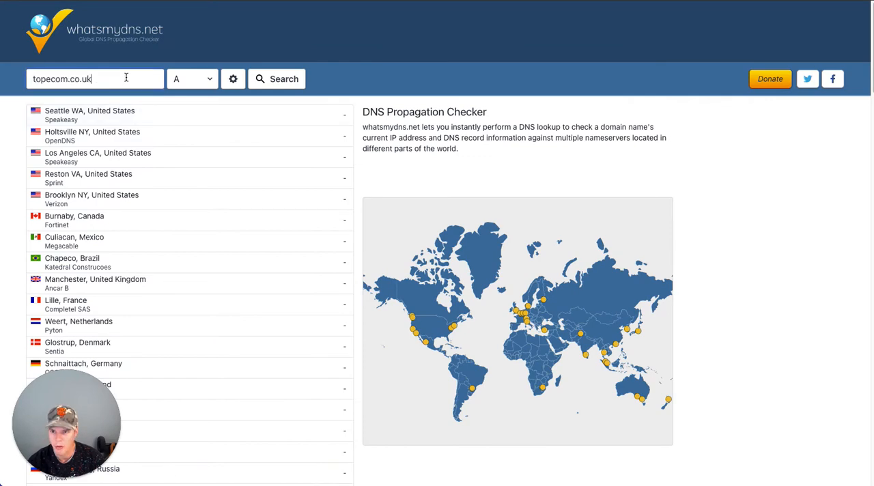
left_click(274, 81)
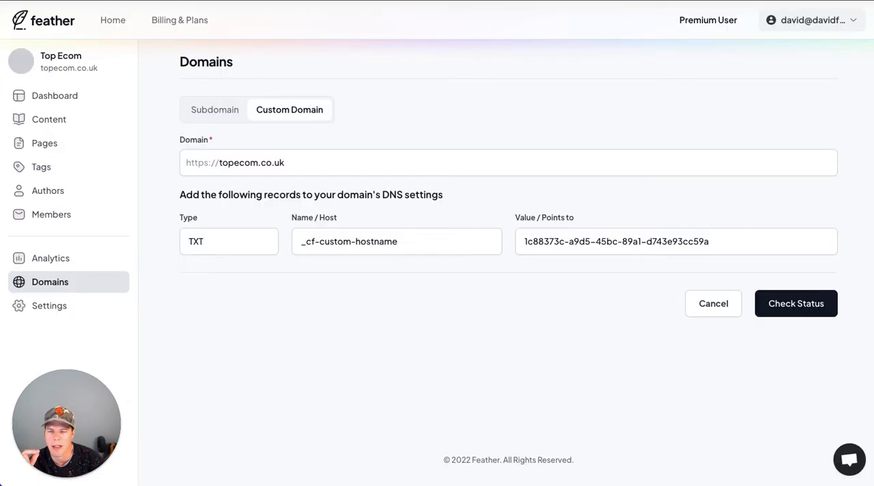
Step: Recheck the custom domain's status in Feather and look over the #buildinpublic thread on Twitter
left_click(788, 312)
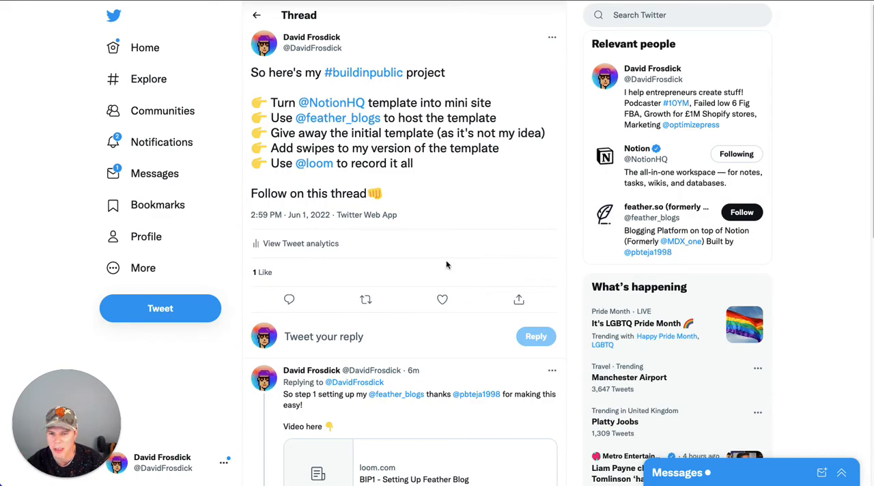
scroll(433, 251, "down", 3)
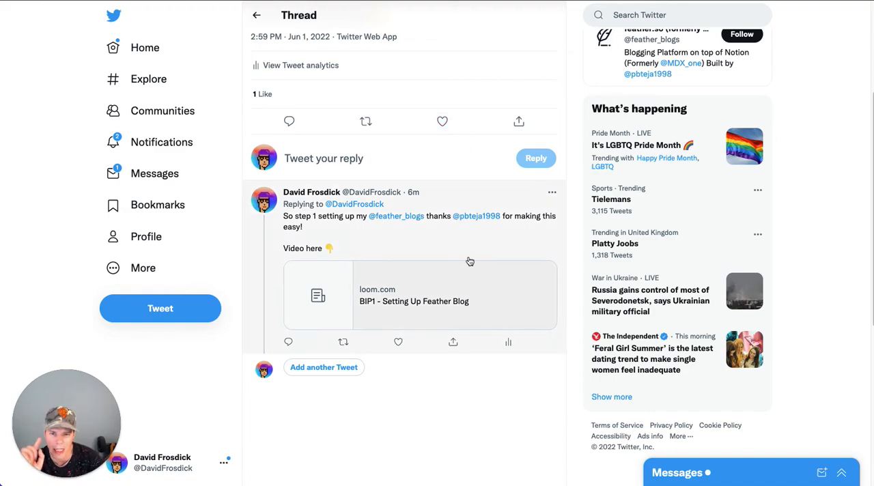
scroll(444, 256, "up", 5)
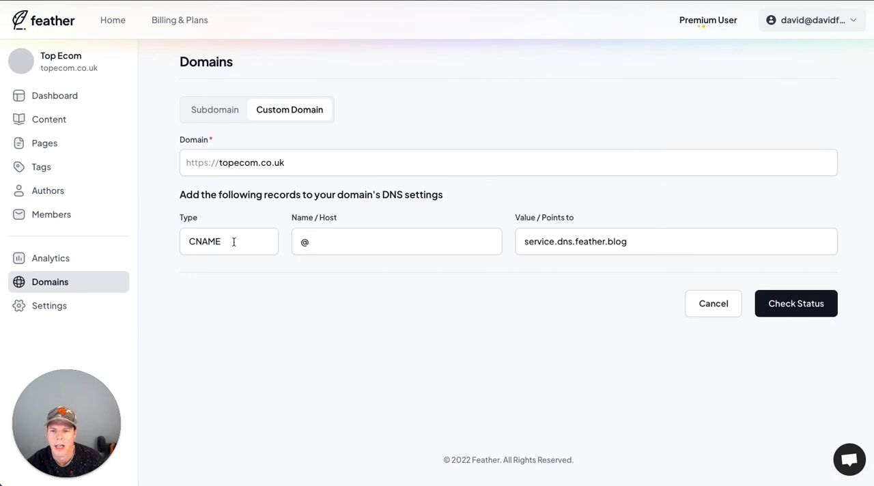
Step: Add a new host record of type CNAME for topecom.co.uk in Namecheap
double_click(240, 243)
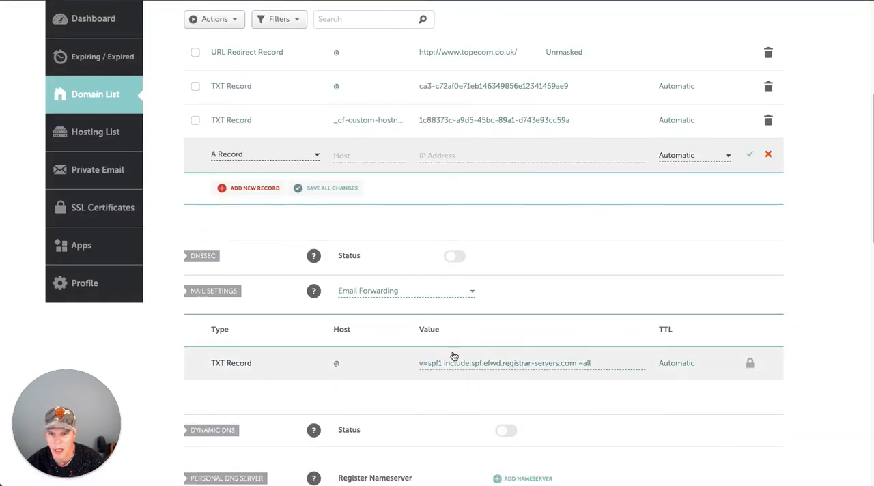
left_click(265, 154)
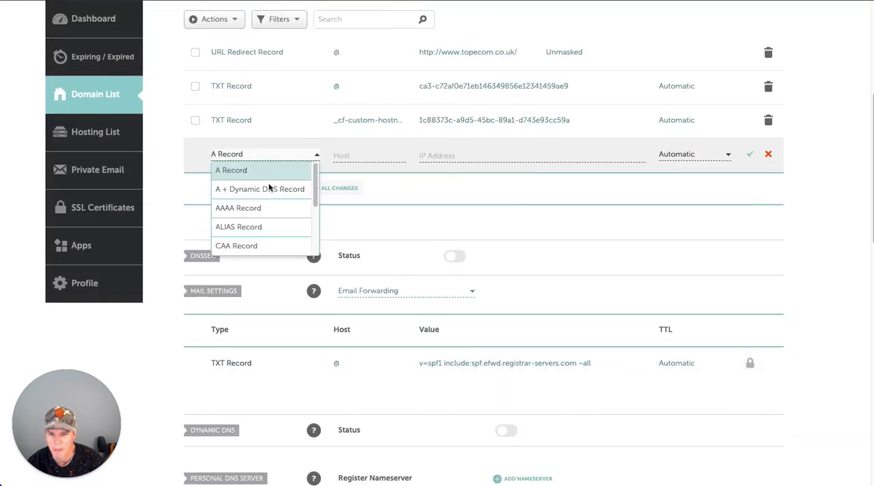
scroll(254, 246, "down", 1)
left_click(259, 244)
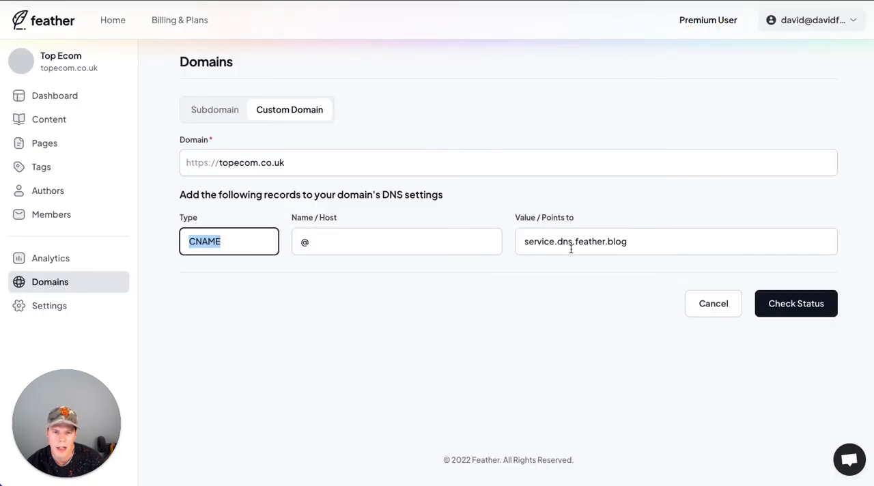
Step: Set the CNAME record's host to @ and its target to service.dns.feather.blog copied from Feather, and save it
left_click(569, 247)
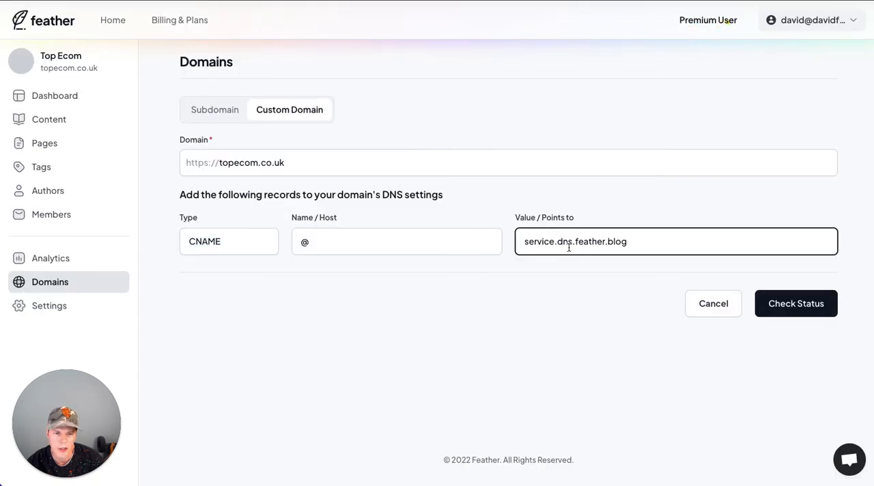
triple_click(569, 248)
key("ctrl+c")
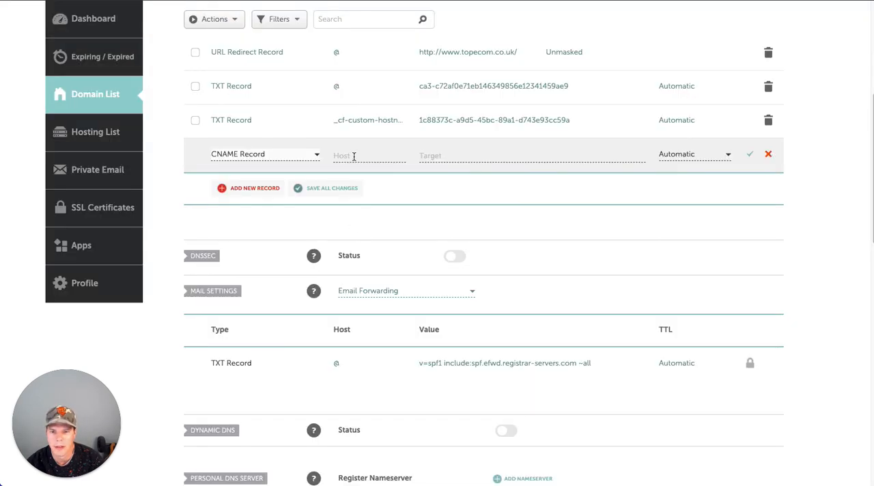
left_click(355, 156)
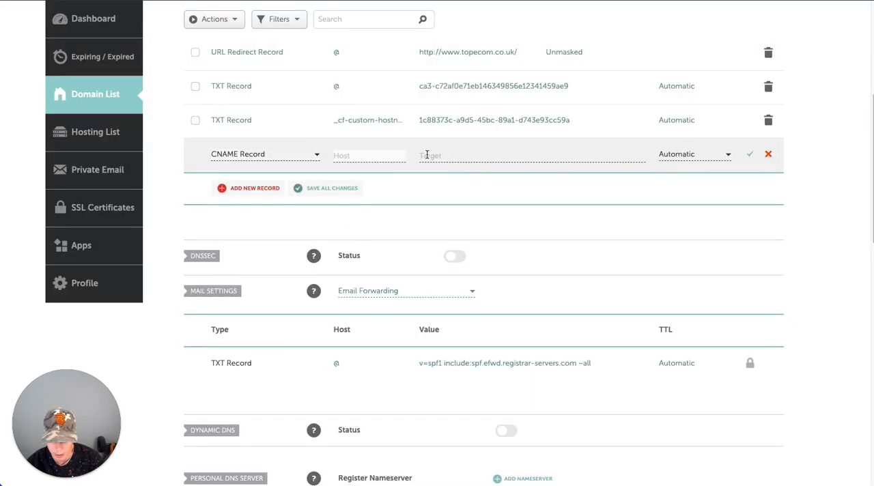
type("@")
left_click(457, 157)
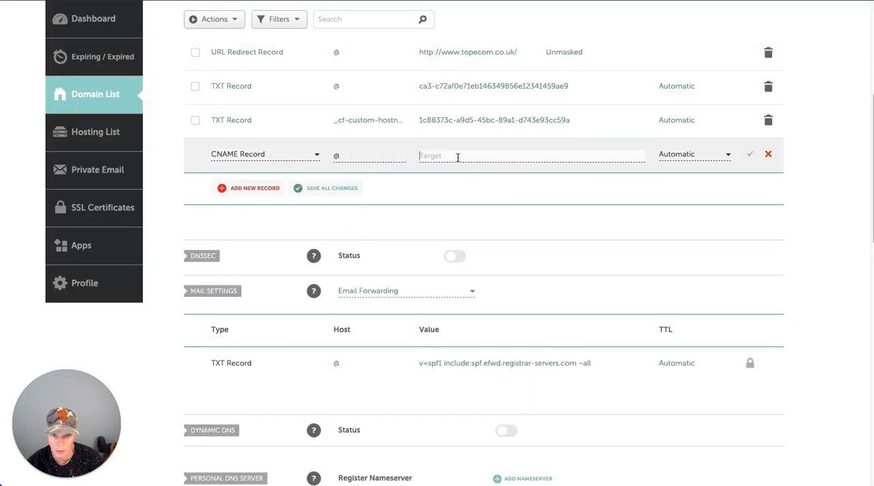
key("ctrl+v")
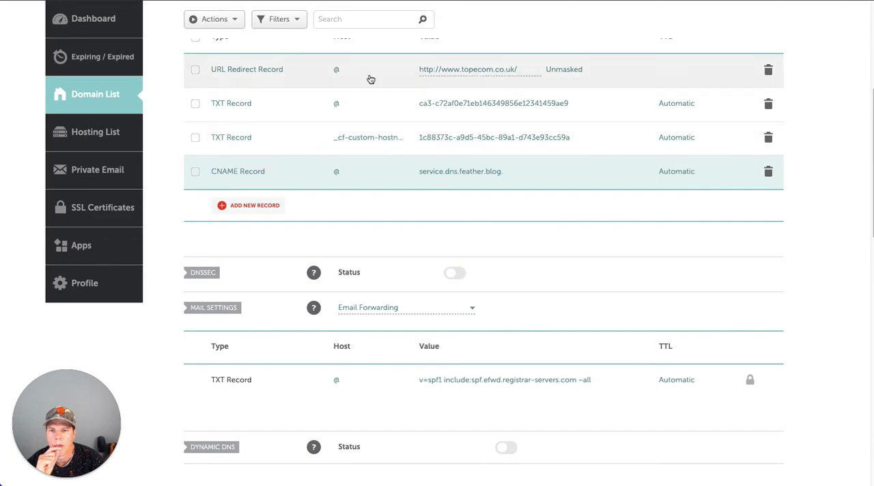
Step: Recheck the domain's status in Feather and review the A record propagation results for topecom.co.uk on whatsmydns.net
scroll(503, 301, "up", 1)
scroll(503, 301, "up", 2)
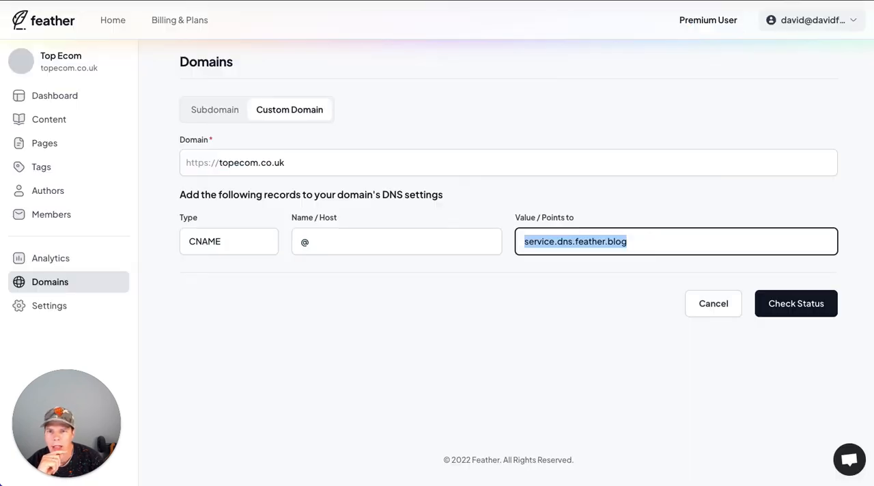
left_click(788, 308)
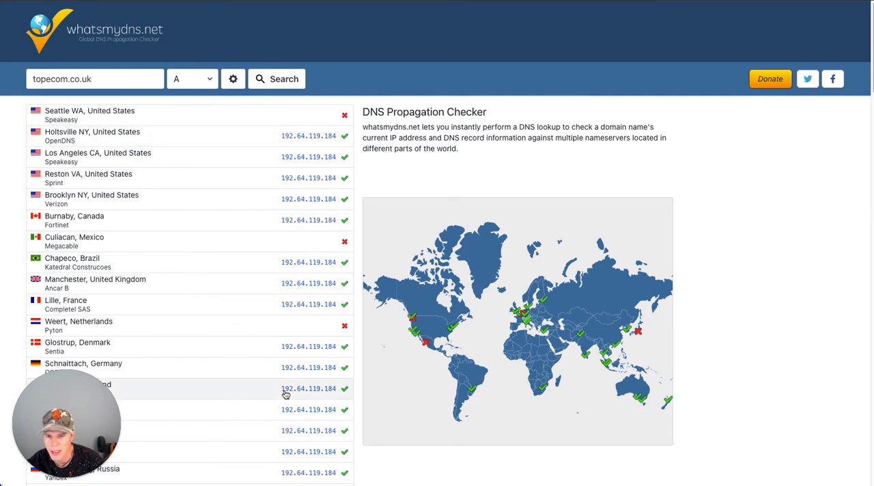
scroll(285, 394, "down", 2)
scroll(285, 395, "down", 3)
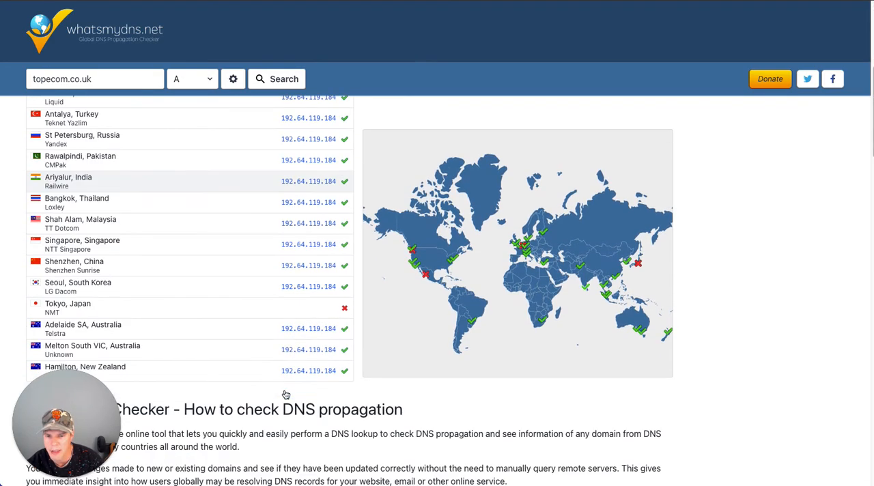
Step: Compare the A record results for topecom.co.uk across the worldwide servers, and recheck the custom domain's status in Feather
scroll(287, 390, "up", 5)
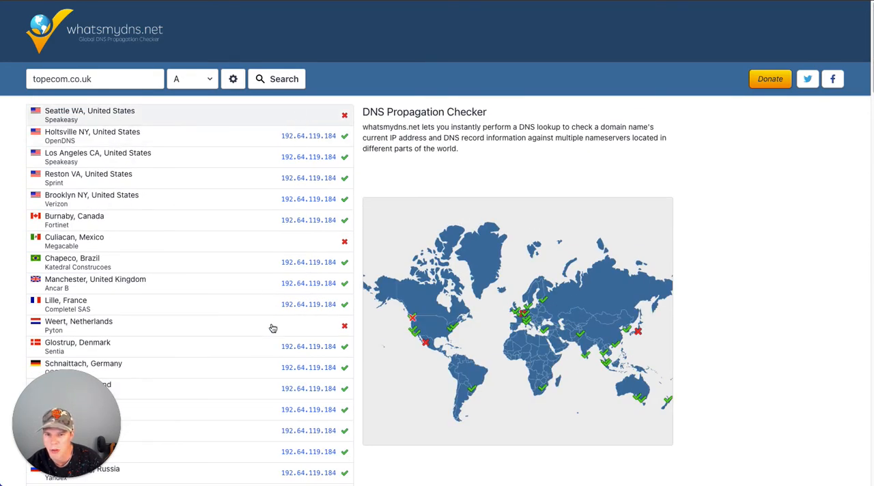
scroll(301, 369, "down", 5)
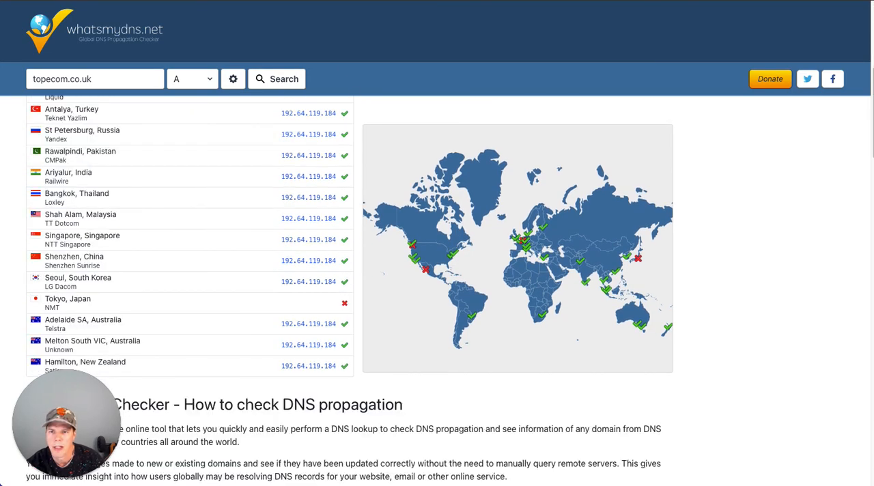
scroll(154, 69, "up", 1)
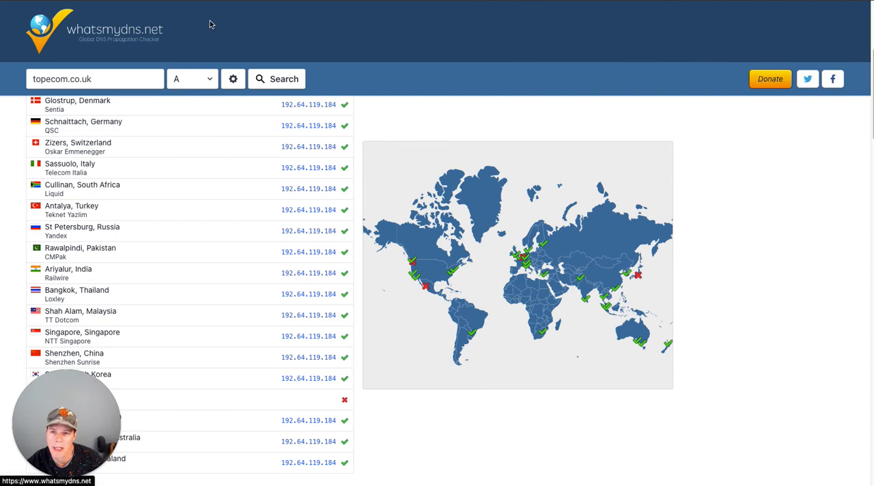
scroll(339, 188, "up", 1)
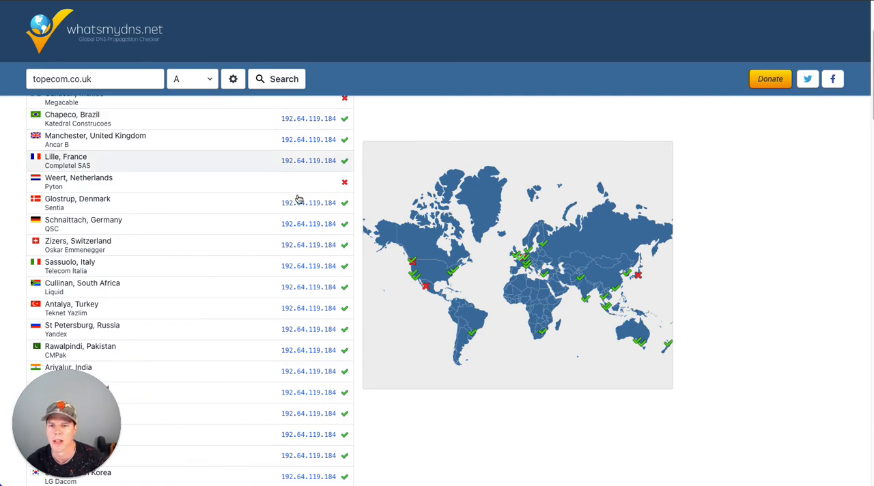
scroll(328, 201, "up", 2)
left_click(289, 1)
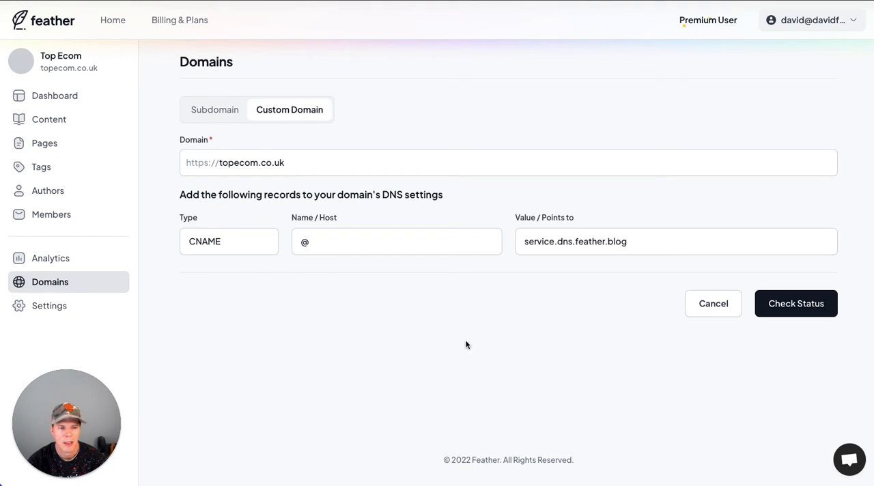
left_click(798, 302)
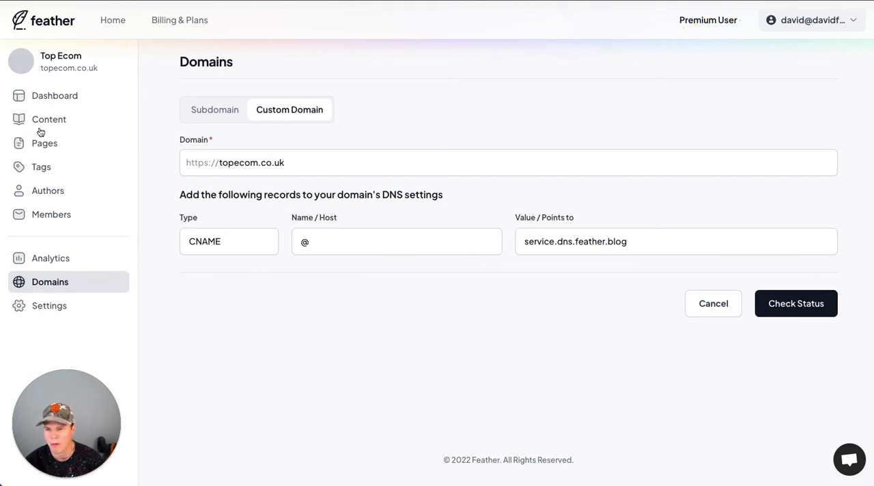
Step: Open the Top Ecom blog's dashboard and review its quick links, stats and recent posts
left_click(56, 100)
left_click(57, 103)
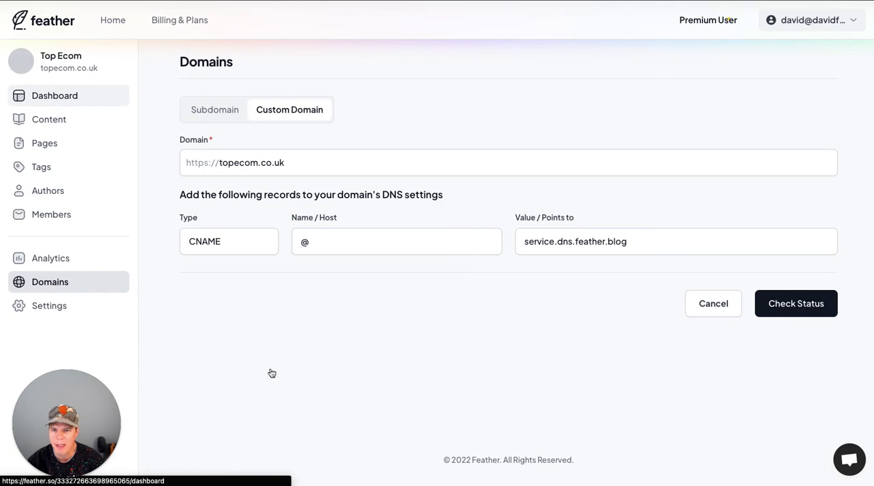
scroll(361, 232, "down", 3)
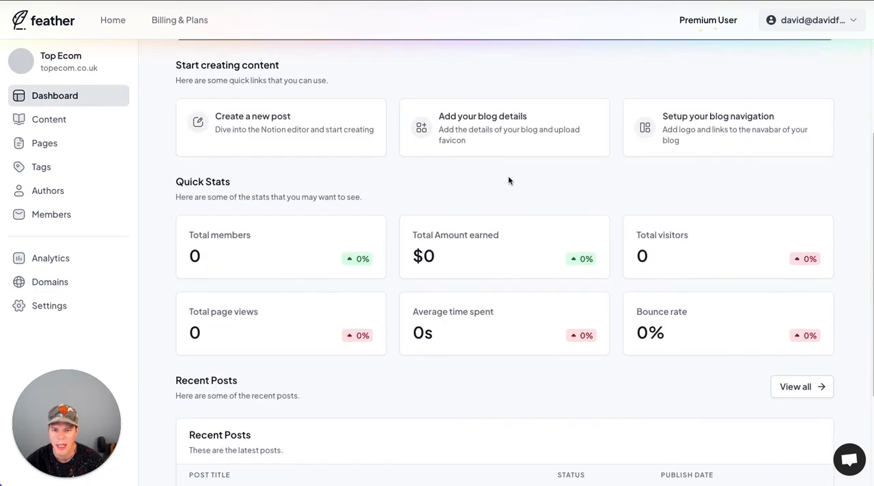
scroll(407, 318, "down", 3)
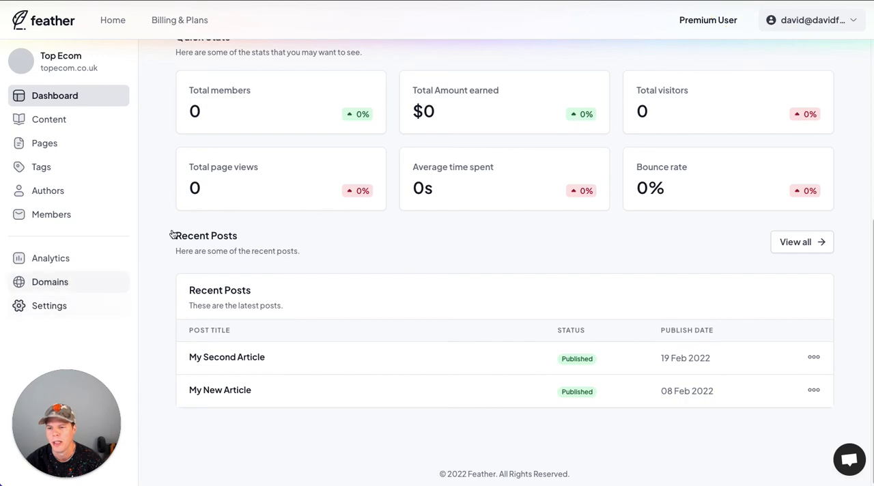
Step: Open Top Ecom's Content table in Notion and clear Ready to Publish for My New Article and My Second Article
left_click(71, 121)
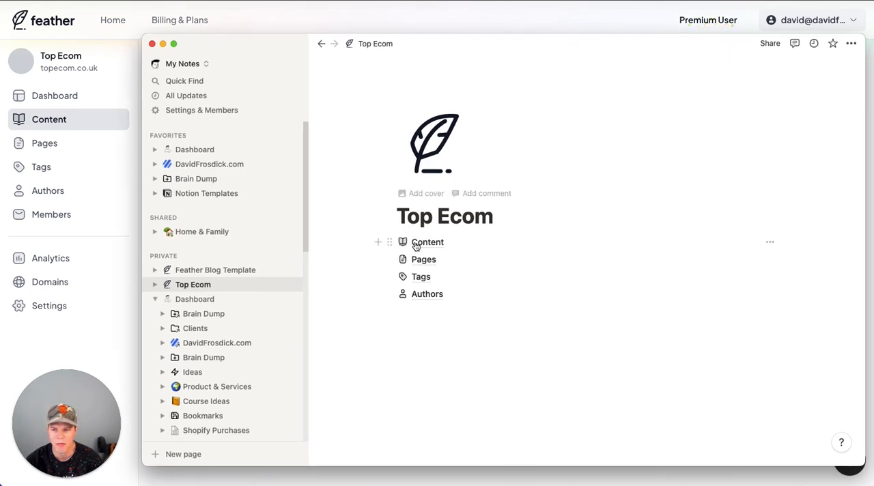
left_click(415, 242)
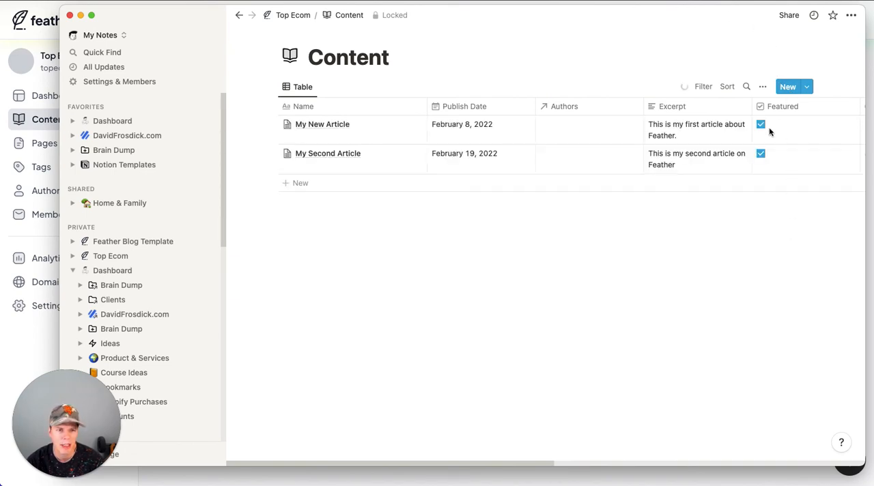
scroll(762, 128, "right", 10)
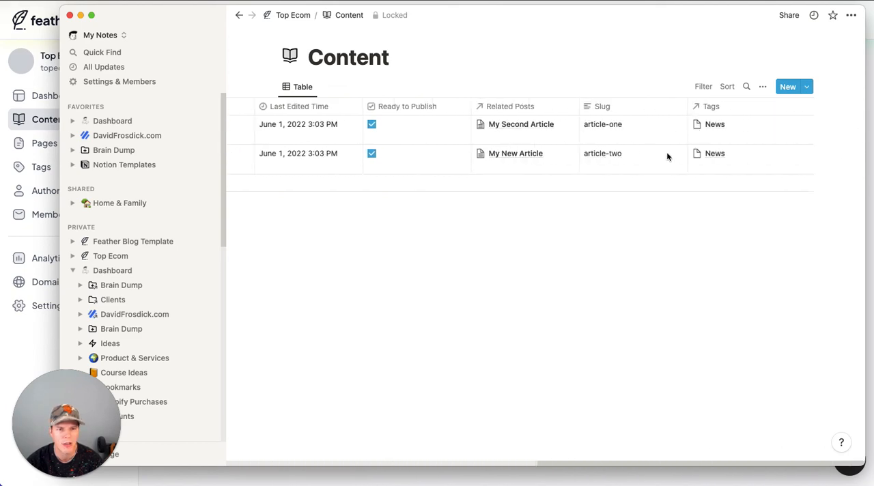
scroll(449, 136, "left", 1)
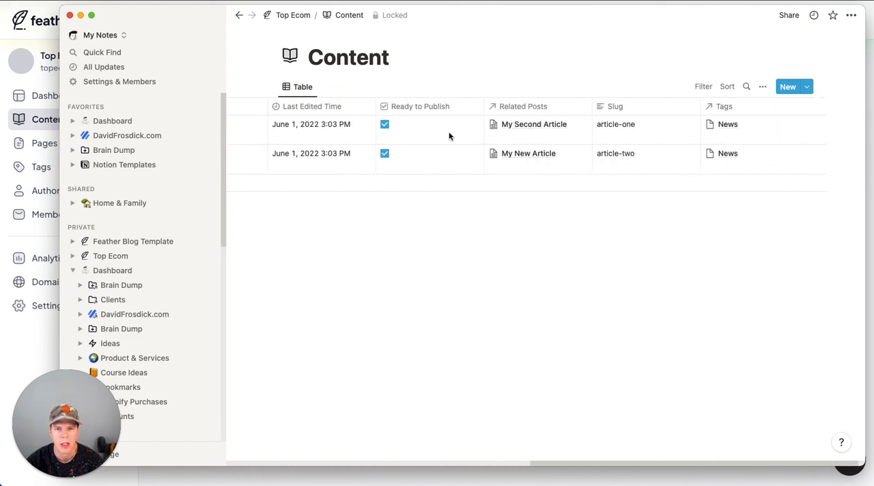
left_click(385, 124)
left_click(385, 153)
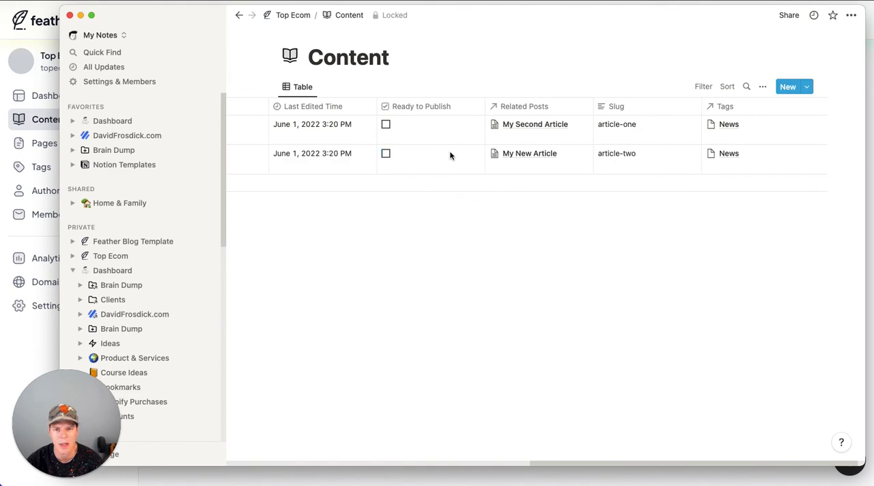
scroll(450, 156, "left", 10)
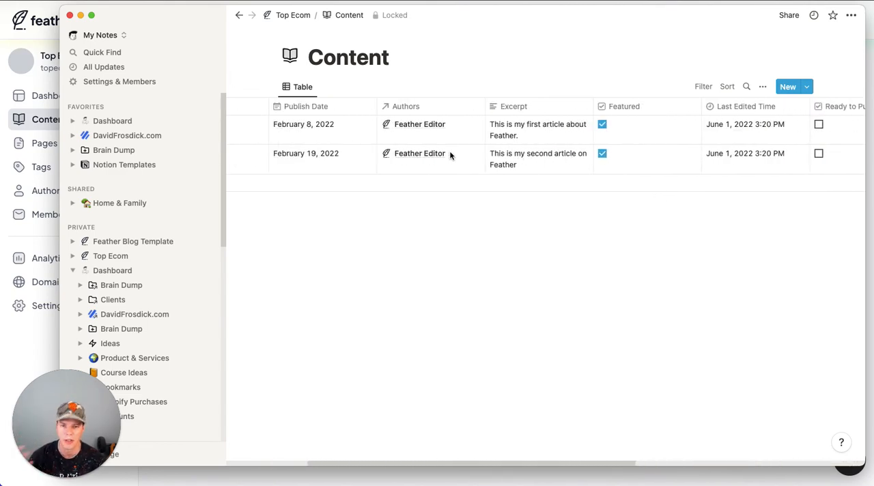
scroll(480, 155, "left", 6)
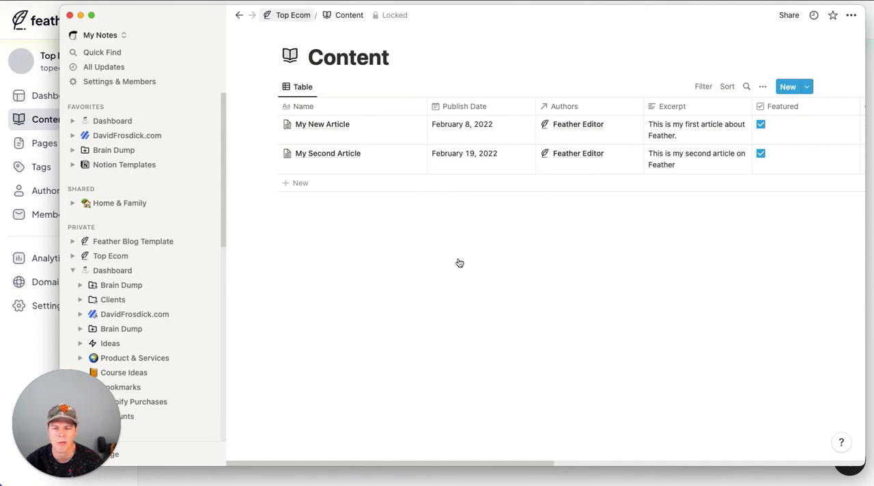
Step: Return to Feather and examine the blog's Pages overview, including the advanced blocks, generated pages and Notion pages
left_click(18, 94)
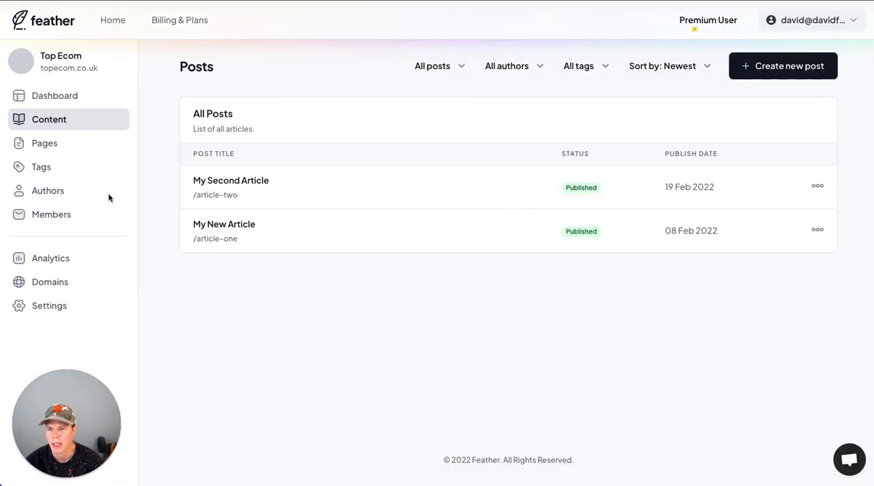
left_click(59, 148)
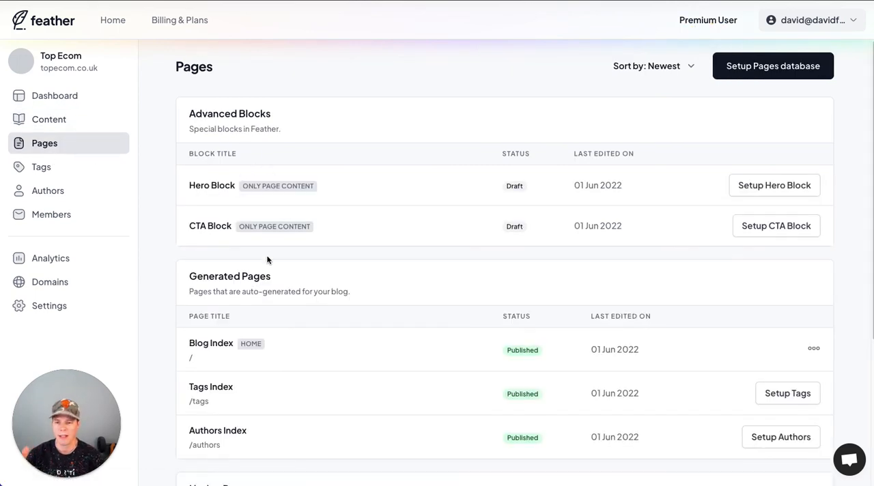
scroll(267, 259, "down", 3)
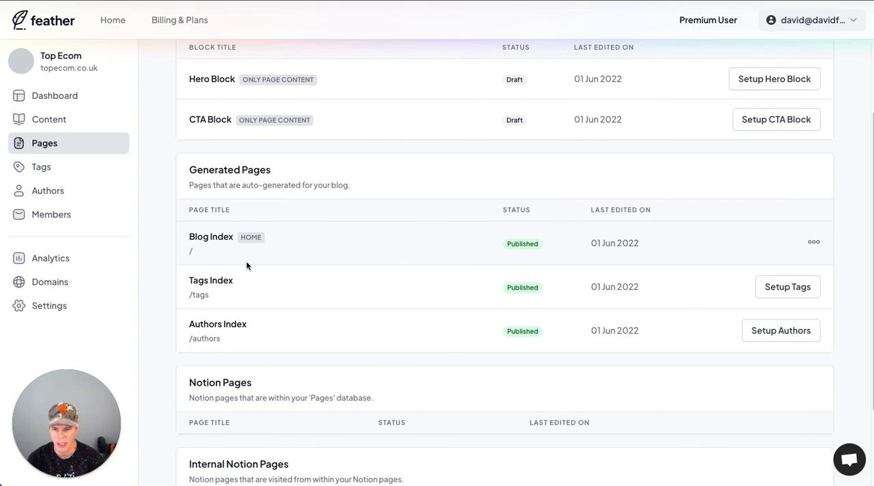
scroll(247, 265, "down", 3)
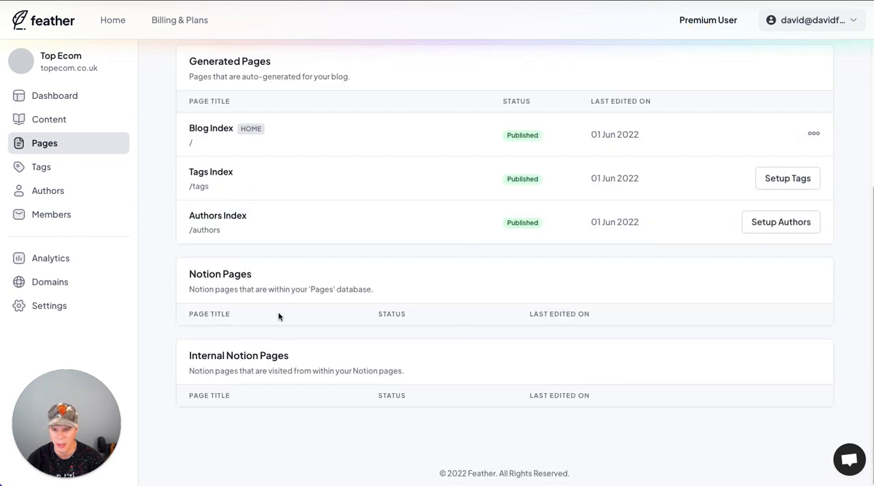
scroll(278, 314, "up", 1)
scroll(278, 315, "up", 1)
scroll(259, 382, "up", 1)
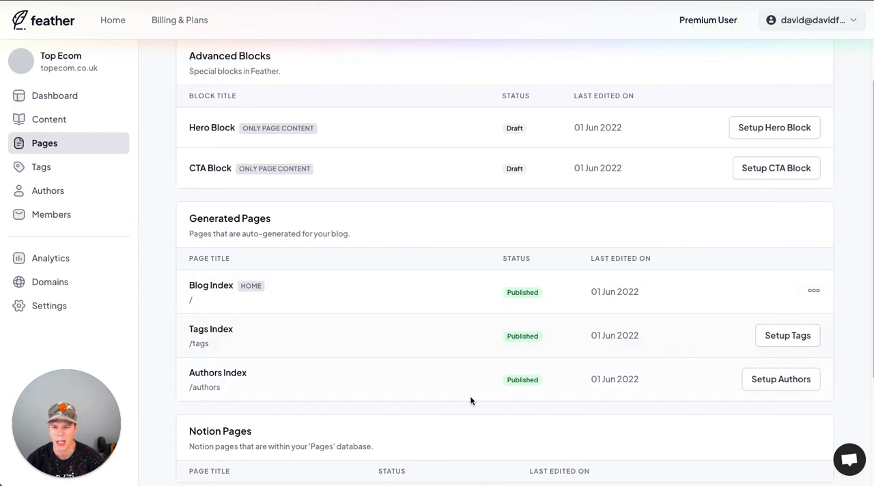
scroll(470, 401, "down", 1)
scroll(470, 401, "up", 2)
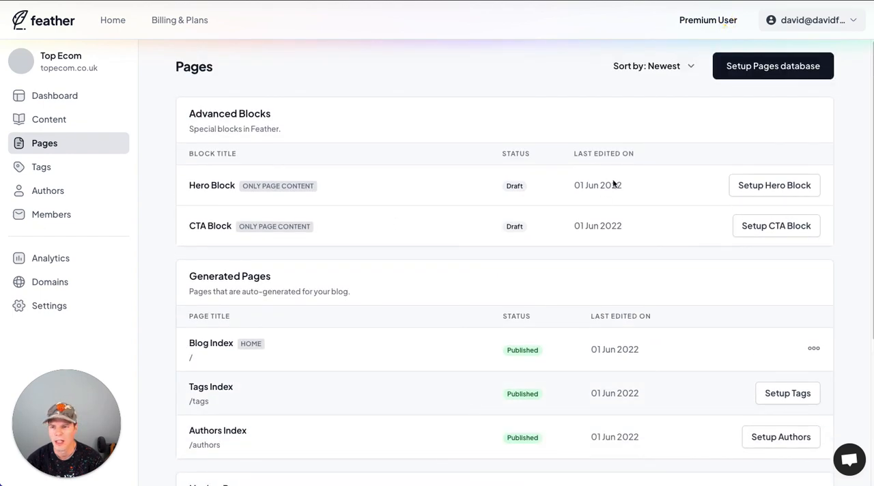
scroll(454, 269, "down", 4)
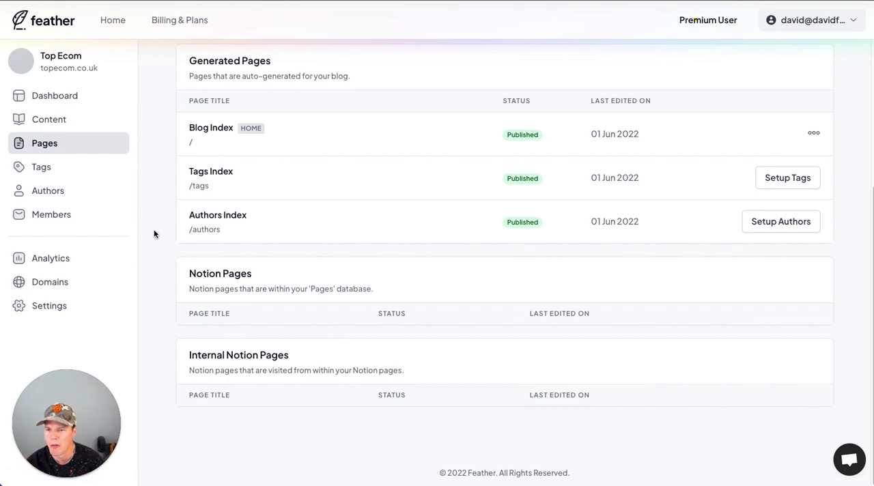
Step: Go back to the blog's domain settings and run the status check for topecom.co.uk again
left_click(47, 283)
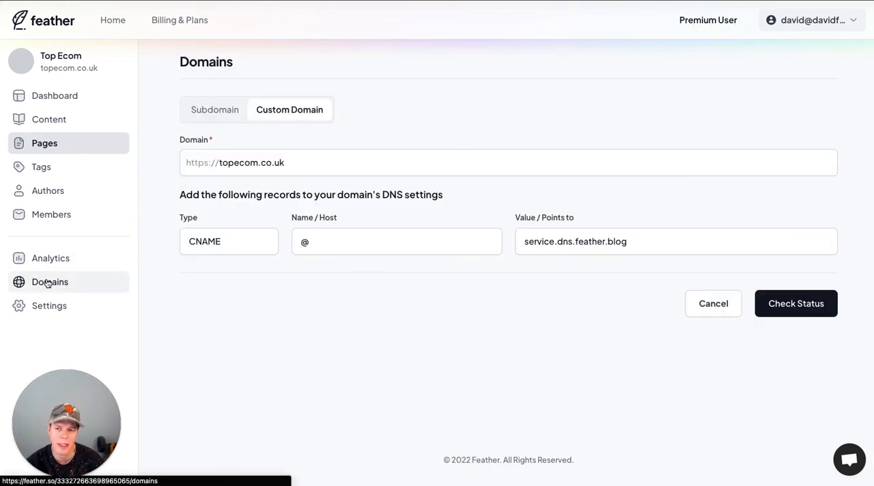
left_click(786, 317)
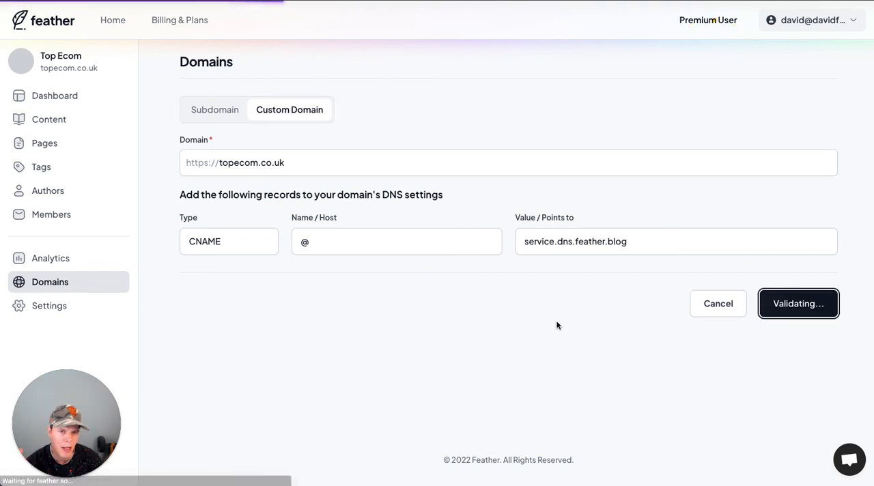